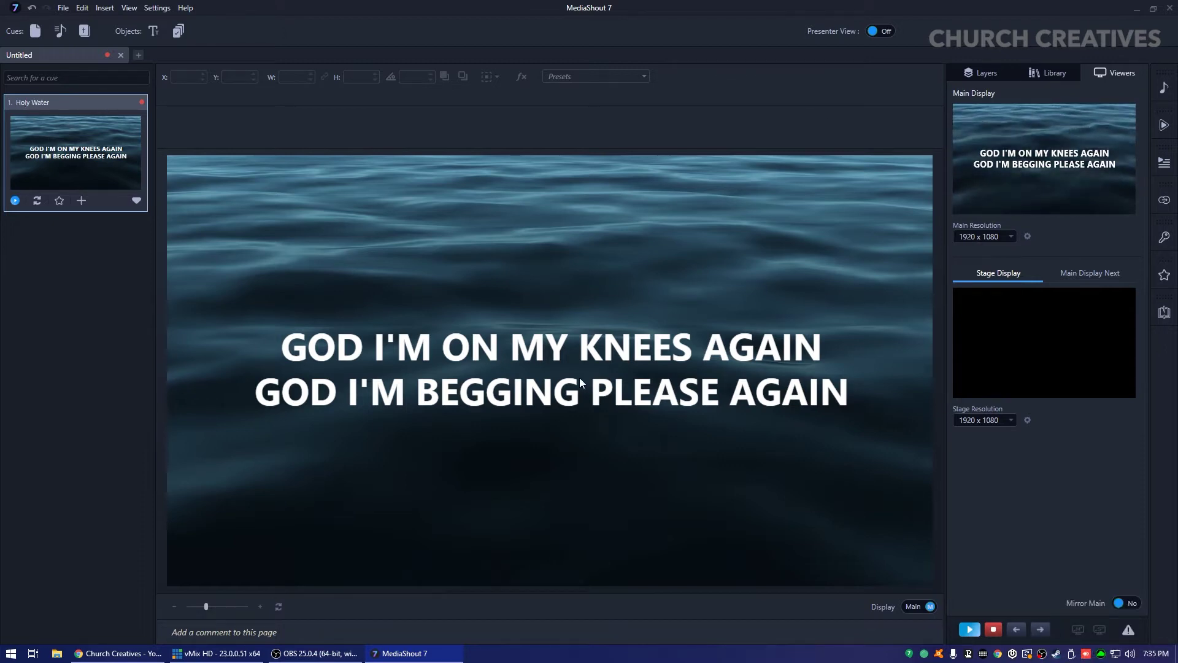
Step: Expand the Holy Water cue, preview the Desert Roads and I Need You slides, then return to Verse 1a
left_click(136, 200)
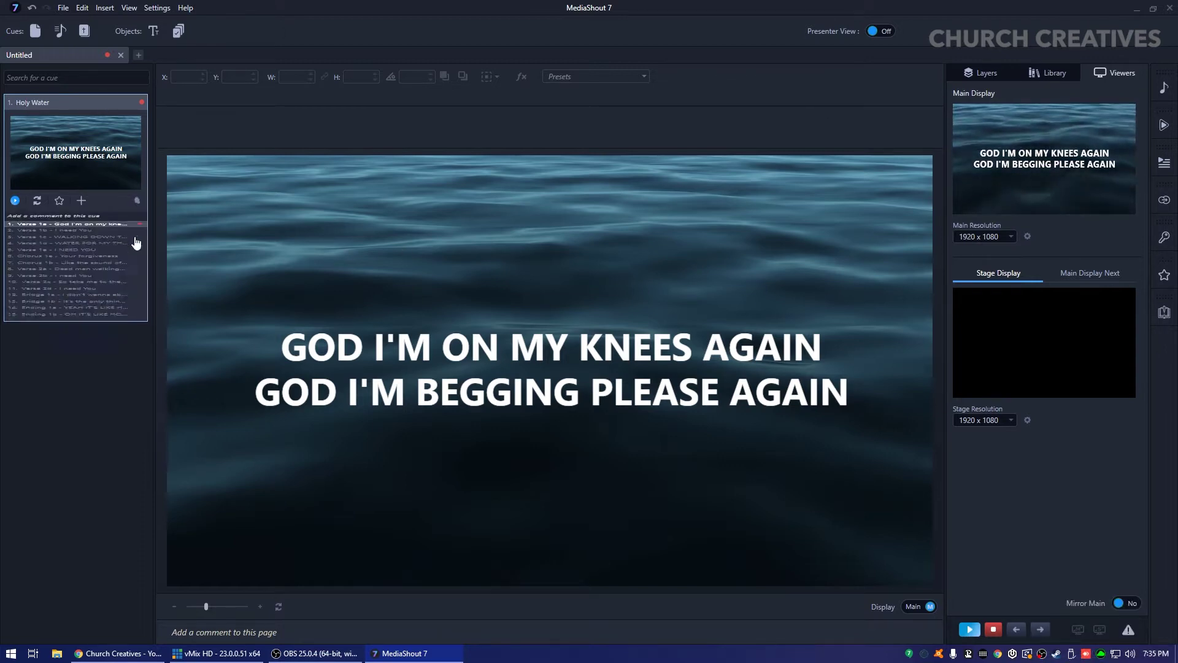
left_click(65, 260)
left_click(70, 278)
left_click(76, 311)
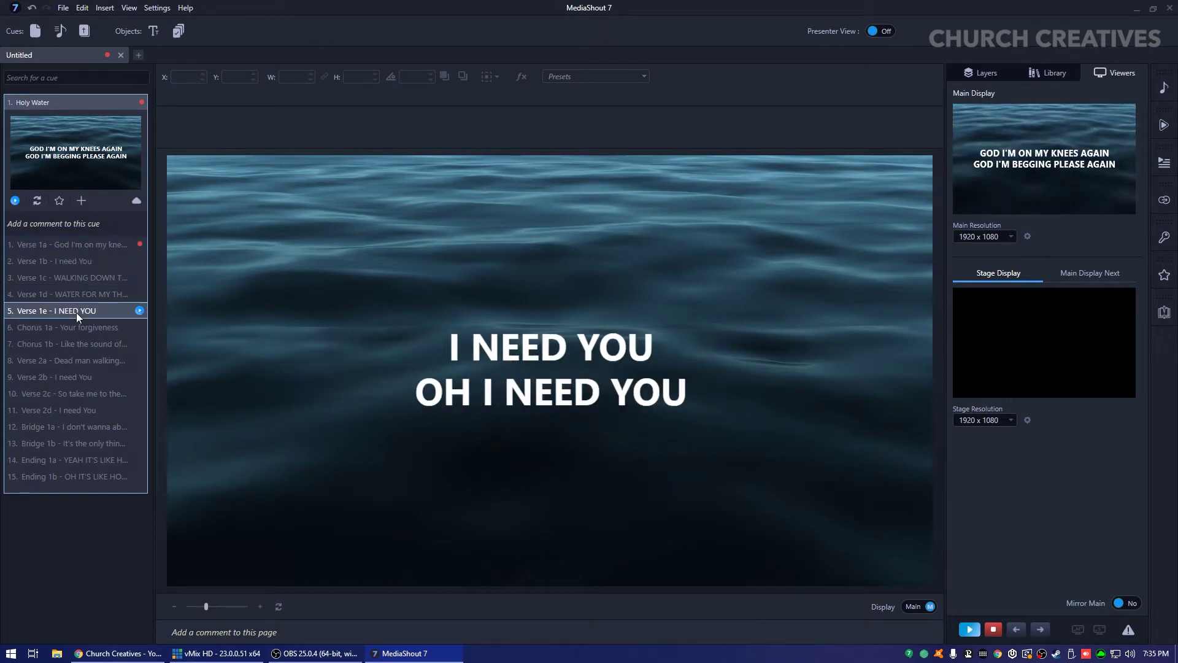
left_click(53, 244)
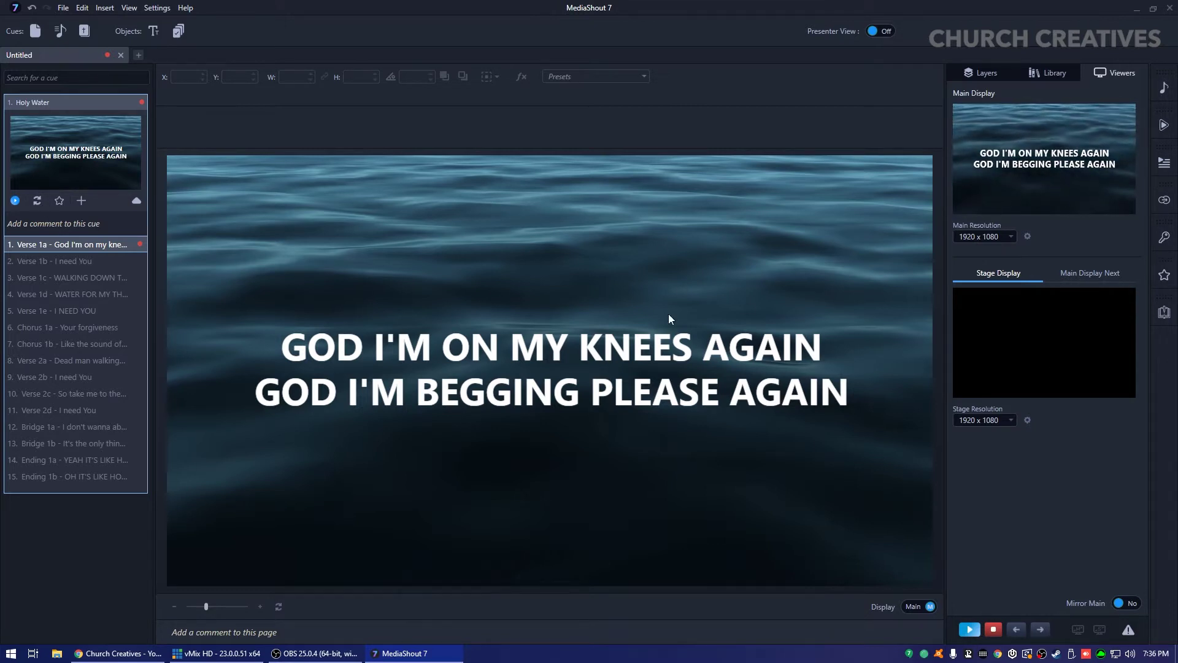
Step: Switch to the Stage layout, sync all pages to stage, and keep the copyright layer hidden
left_click(918, 608)
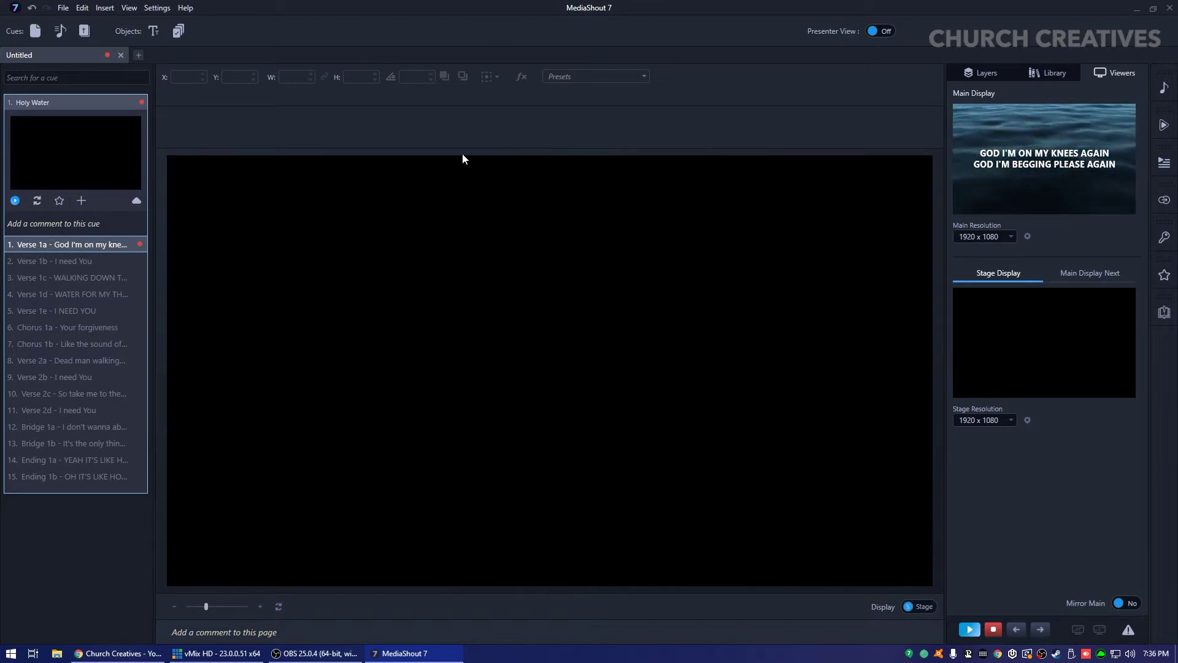
left_click(35, 203)
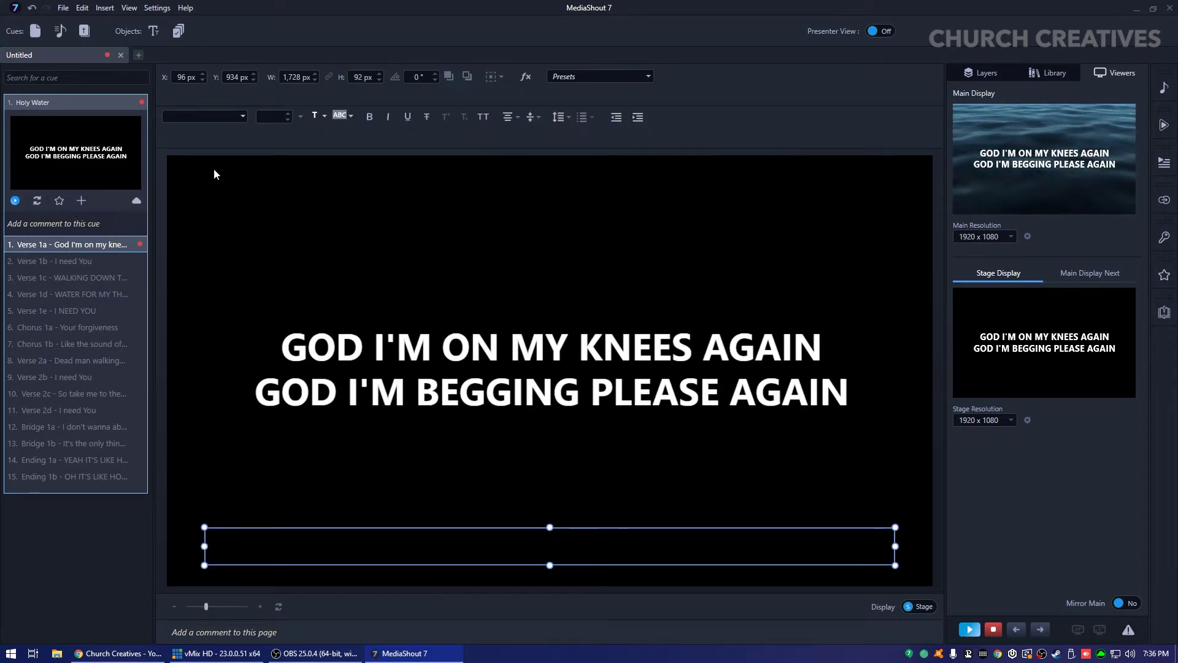
left_click(599, 484)
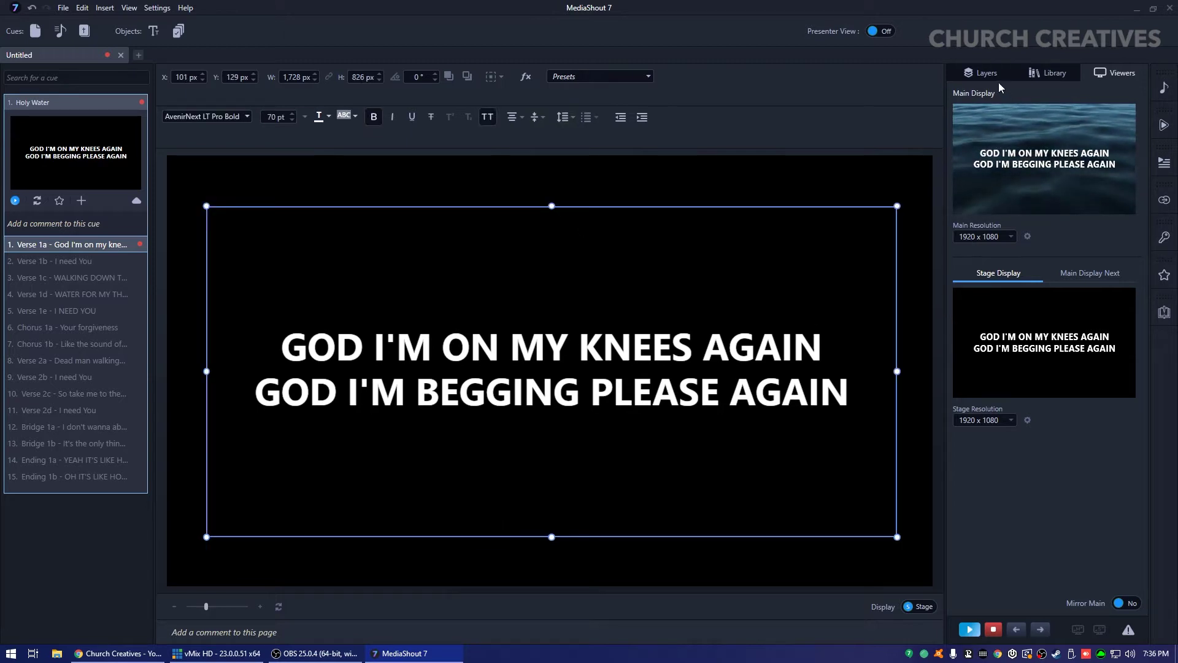
left_click(981, 72)
left_click(705, 554)
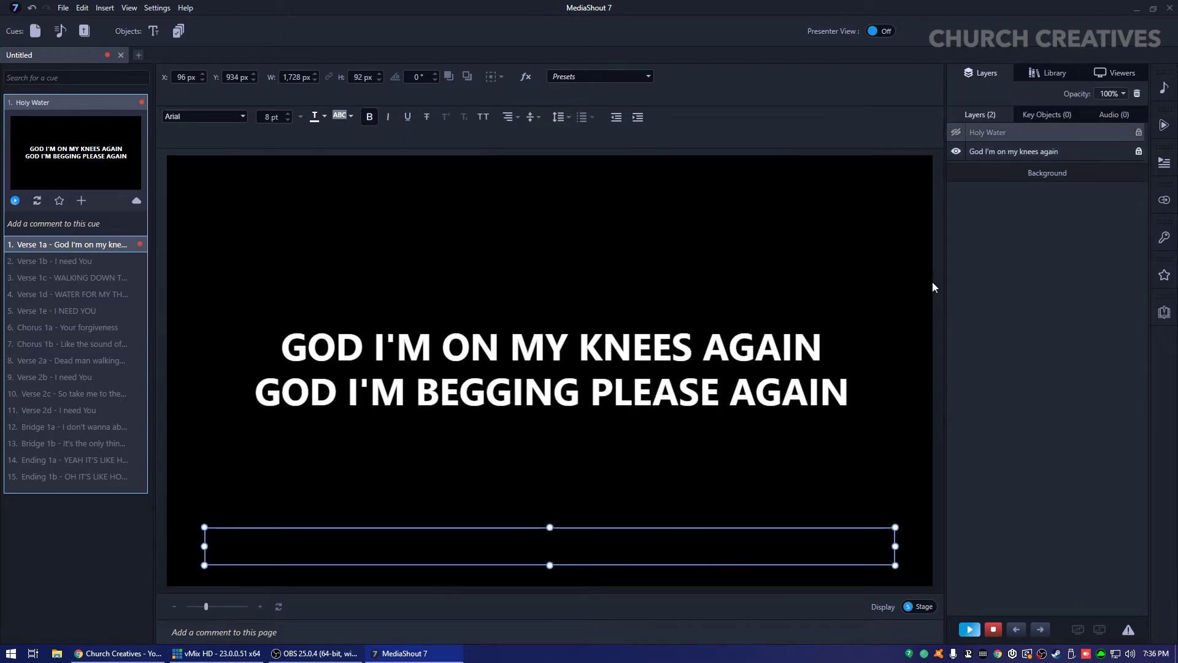
left_click(957, 134)
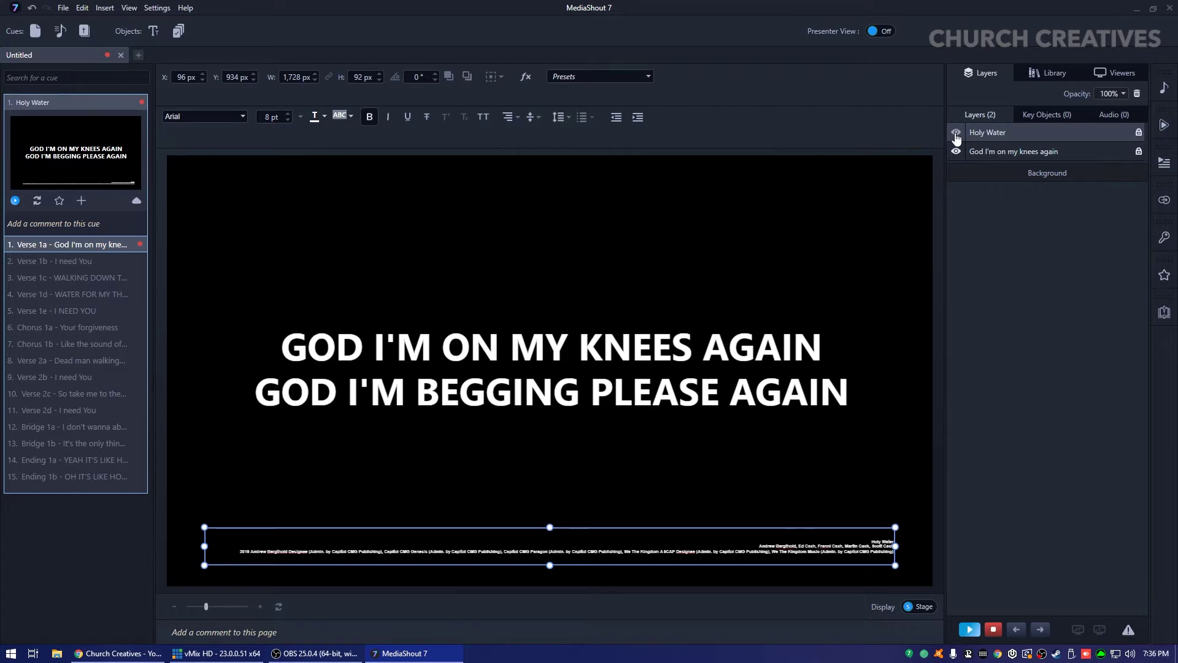
left_click(957, 133)
left_click(587, 433)
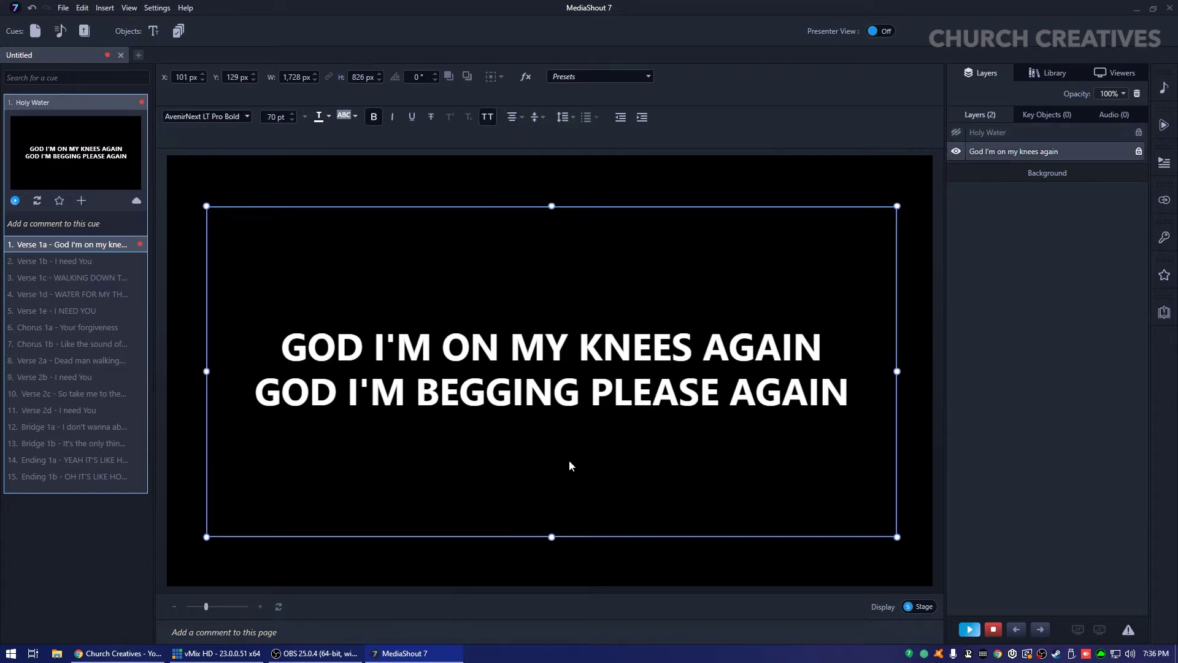
left_click(513, 195)
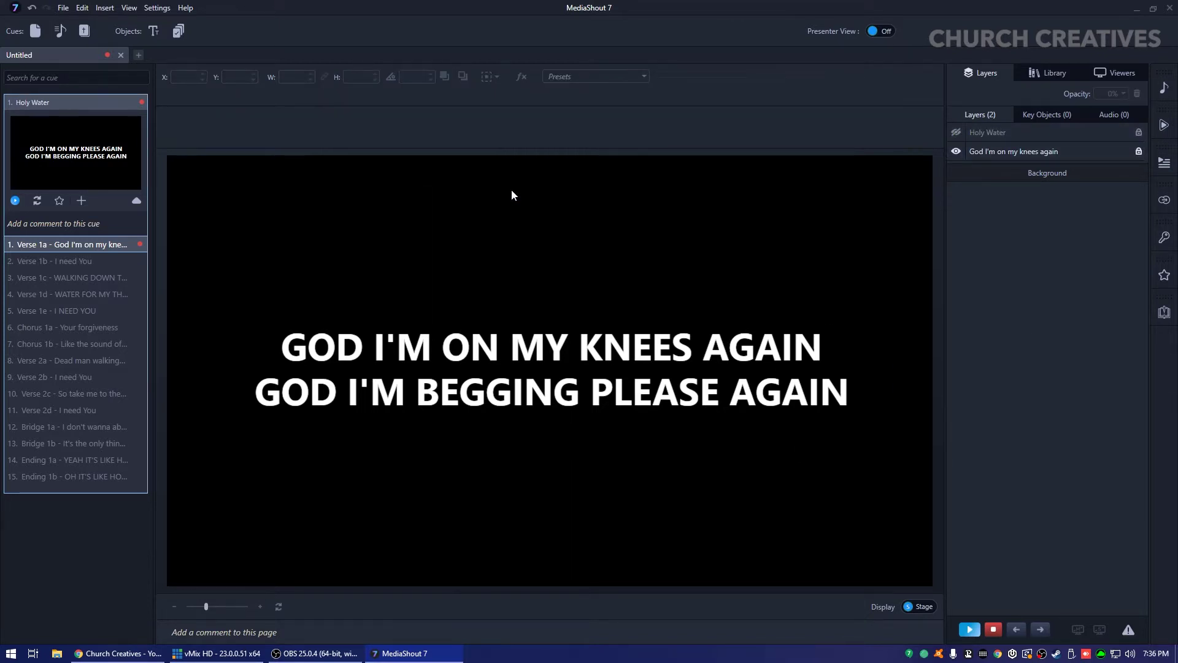
Step: Check the stage versions of Desert Roads, I Need You, Chorus, Verse 2, Bridge and Ending slides, ending on Verse 1a
left_click(49, 278)
left_click(48, 310)
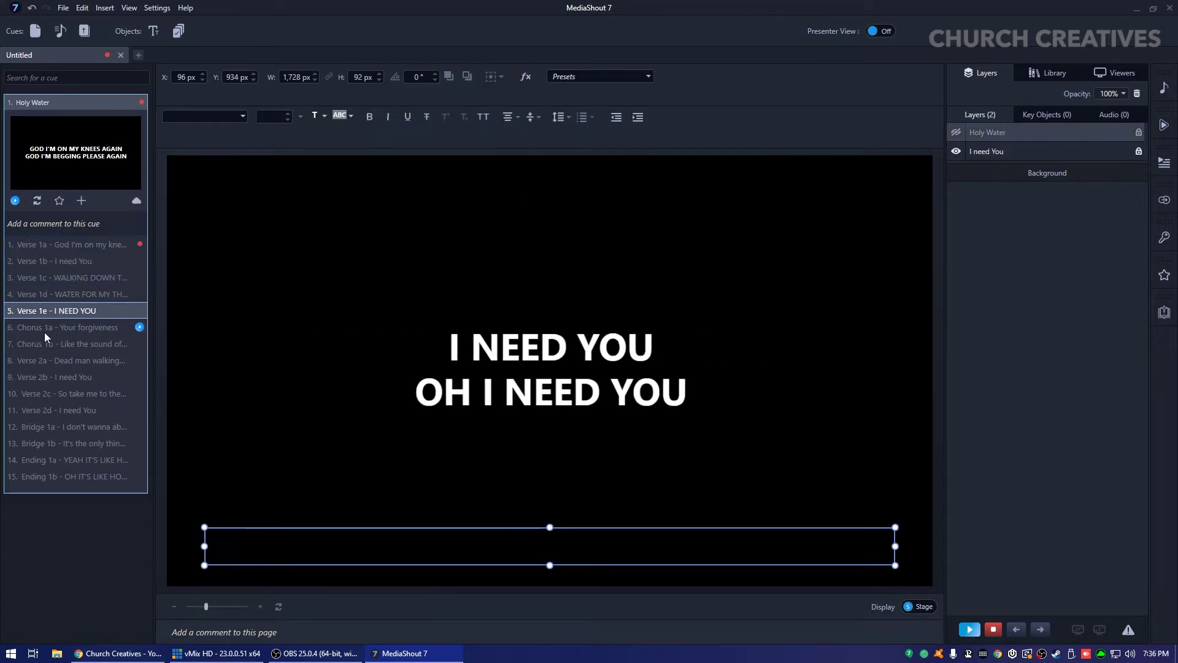
left_click(44, 330)
left_click(37, 363)
left_click(34, 426)
left_click(45, 478)
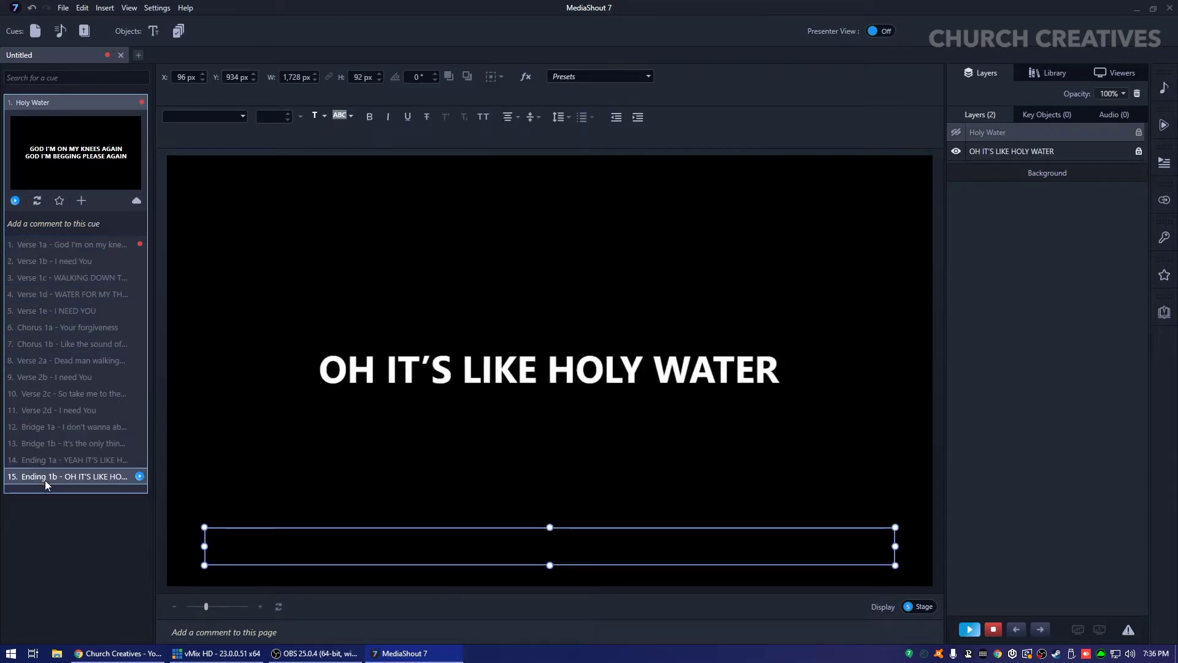
left_click(43, 460)
left_click(45, 444)
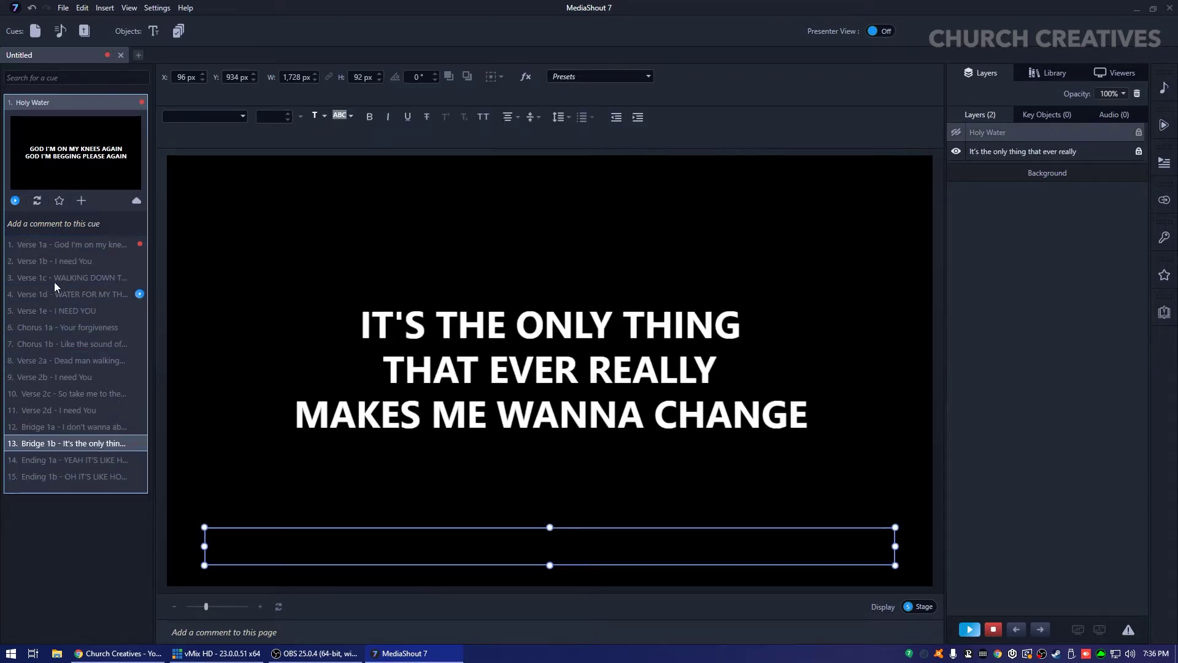
left_click(33, 245)
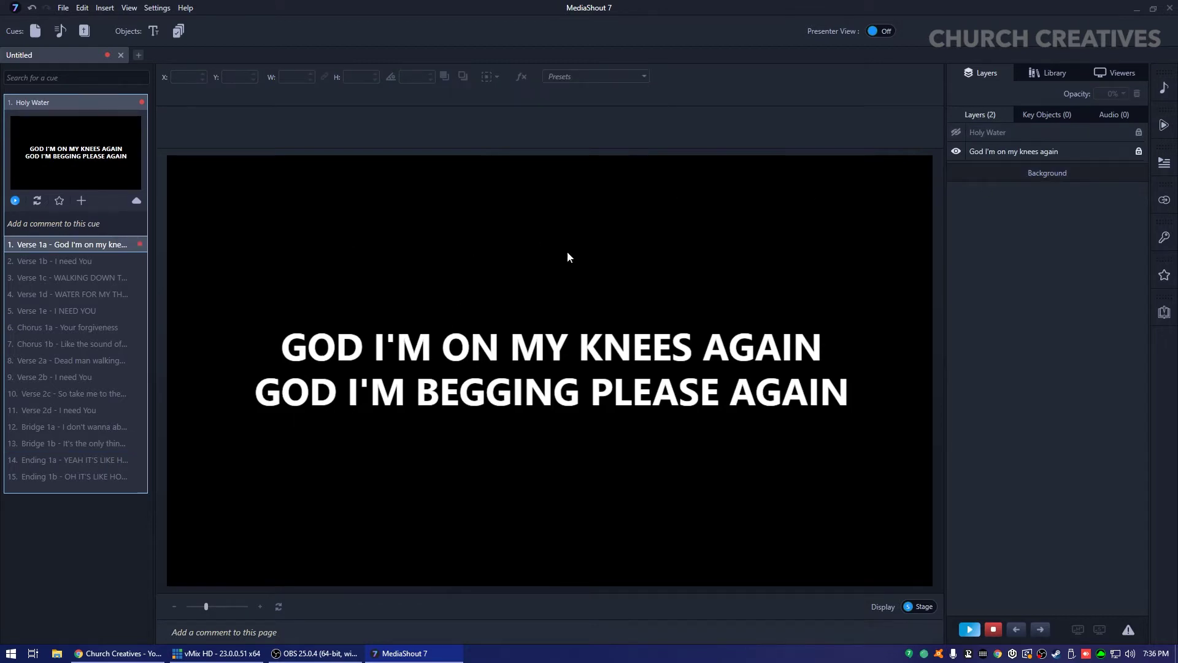
Step: Save a solid green stage background, compare it with the main display's water background, then minimize MediaShout
left_click(1059, 175)
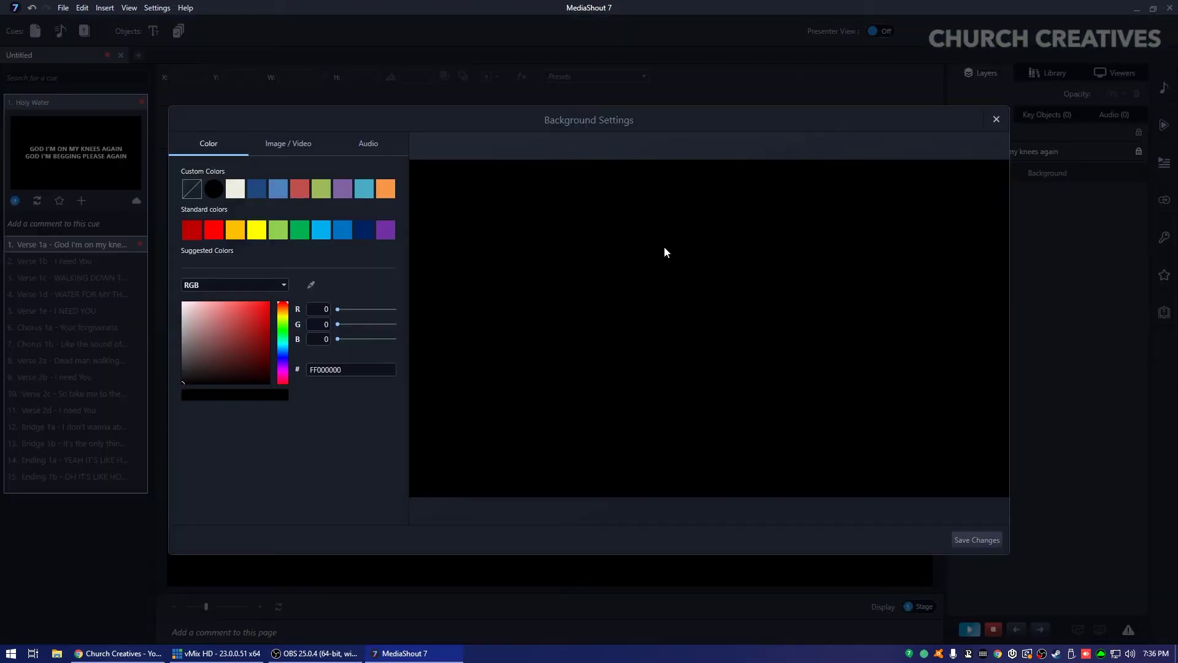
left_click(293, 231)
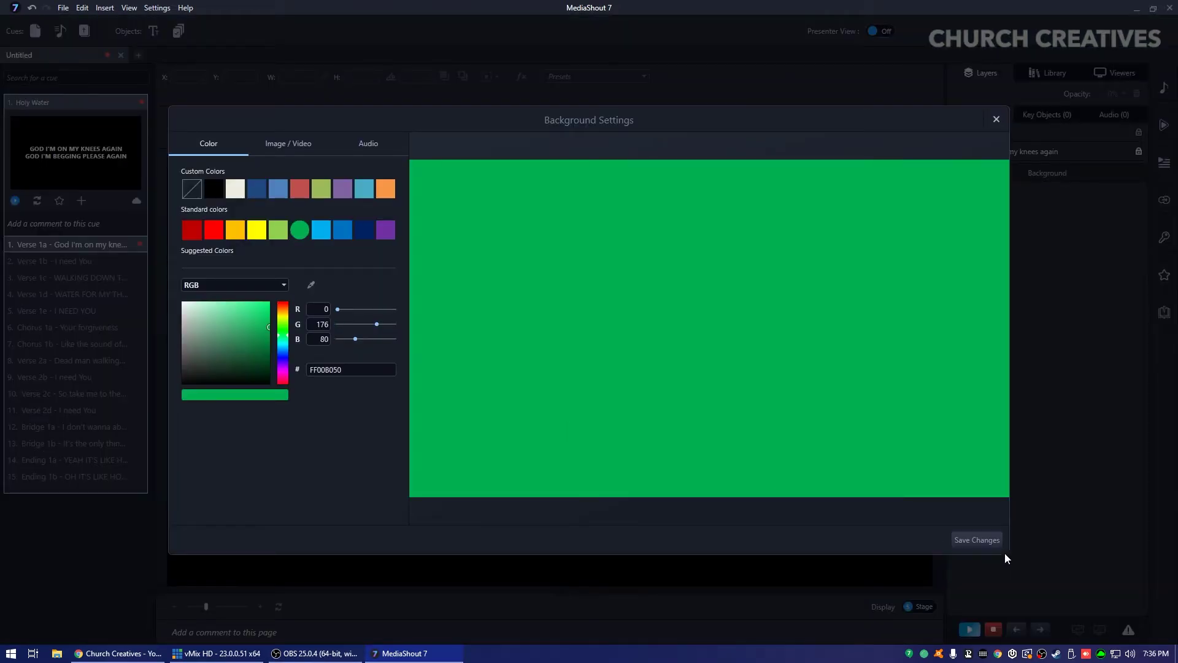
left_click(980, 541)
left_click(919, 609)
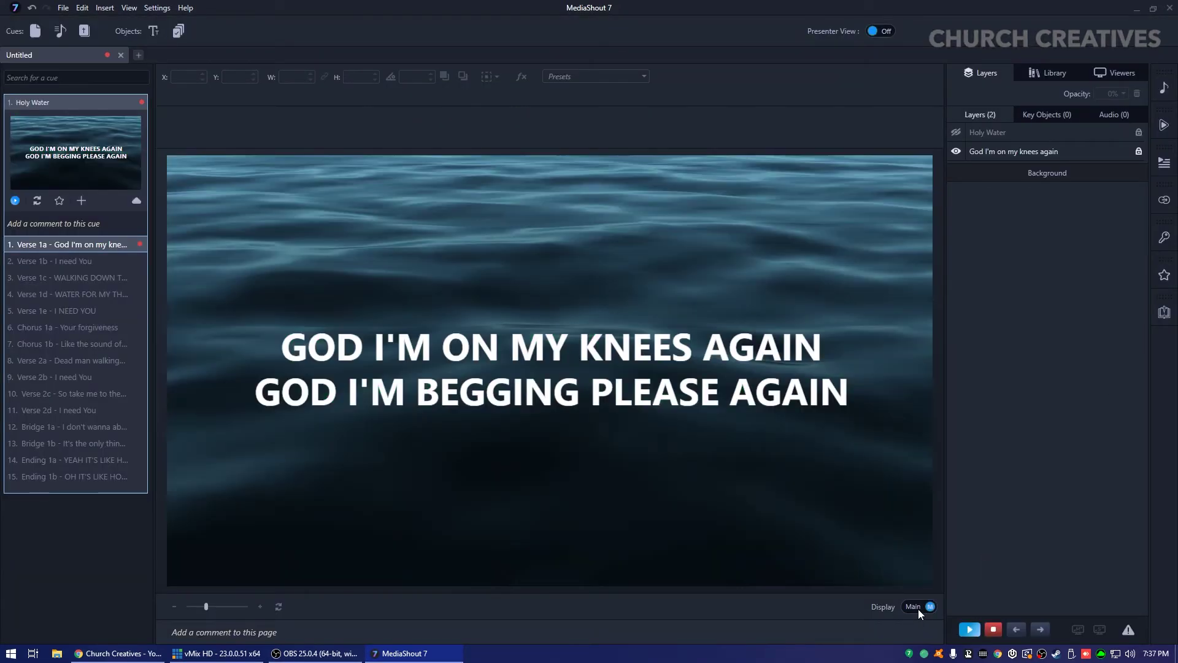
left_click(919, 609)
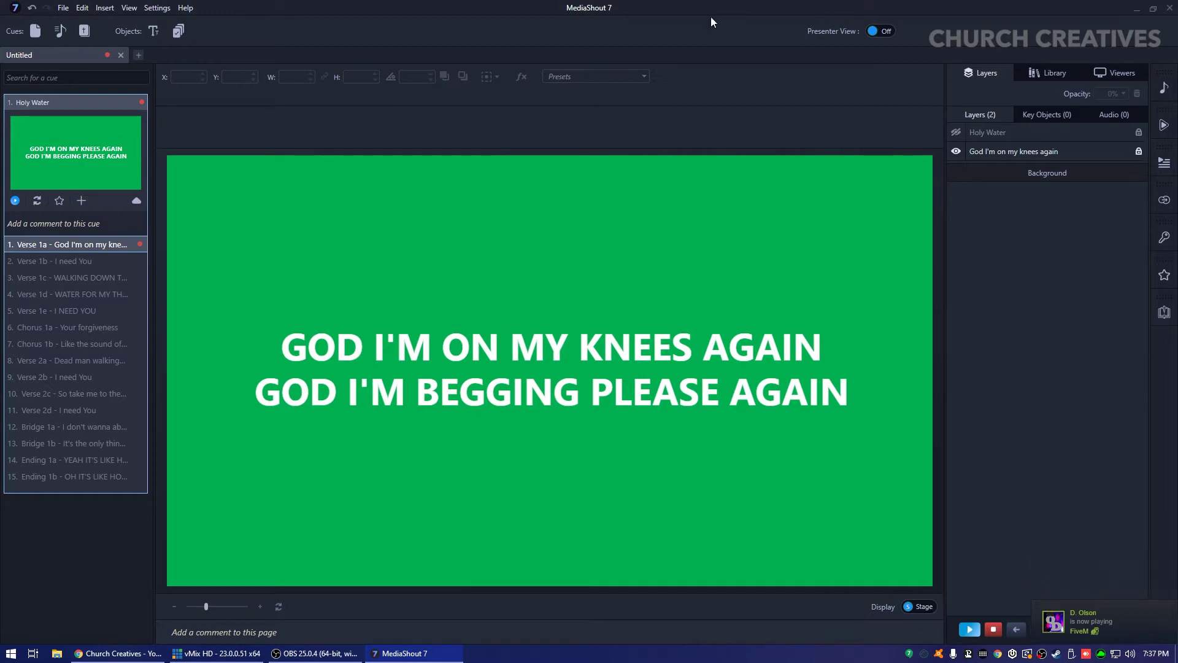
left_click(1137, 12)
Step: Bring vMix HD to the front maximized and open the Videos folder in File Explorer
left_click(216, 653)
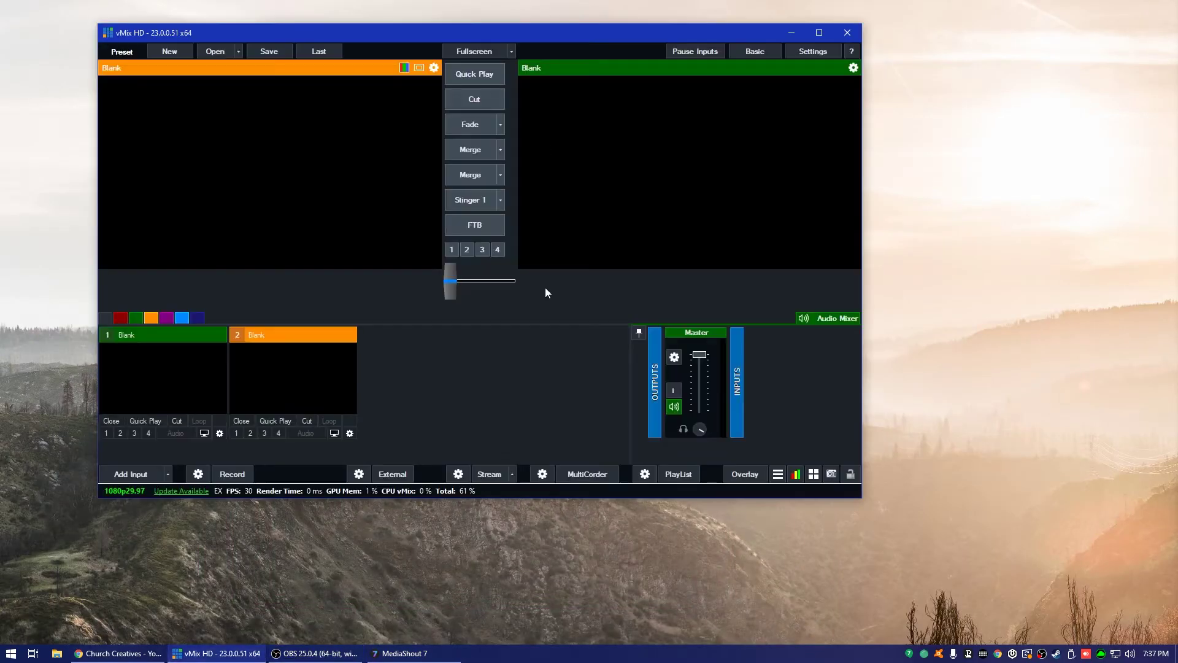
left_click(823, 31)
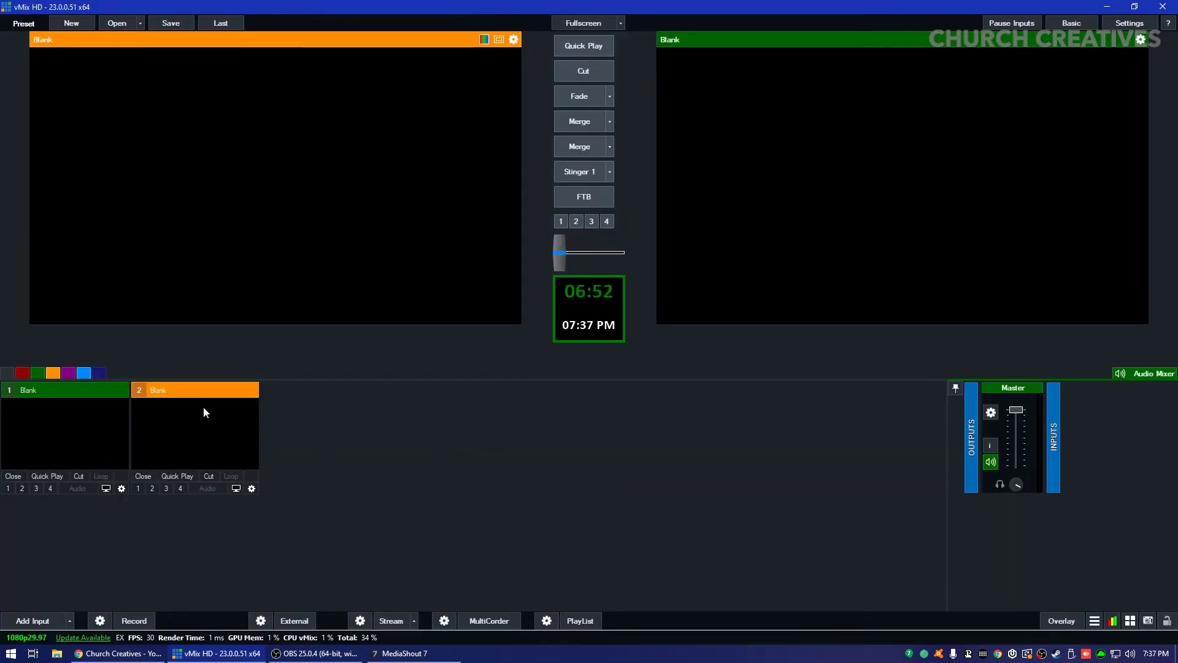
left_click(56, 654)
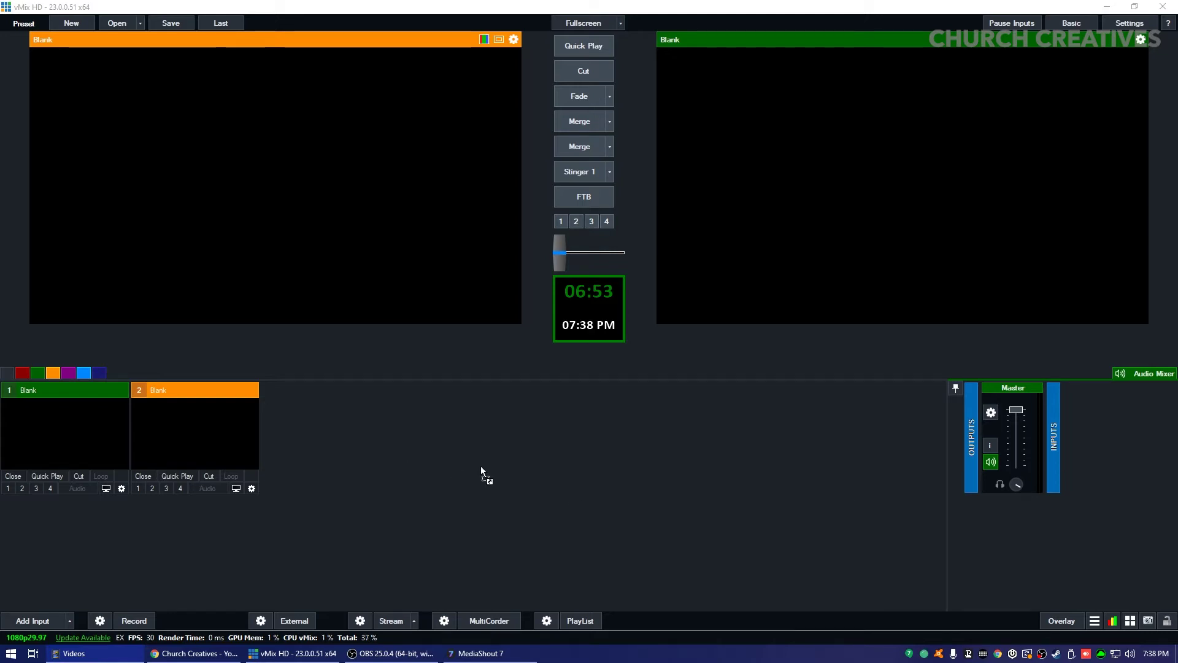
Step: Add the How He Loves video as vMix input 1 and scrub it to 00:09:22
left_click_drag(480, 466, 591, 466)
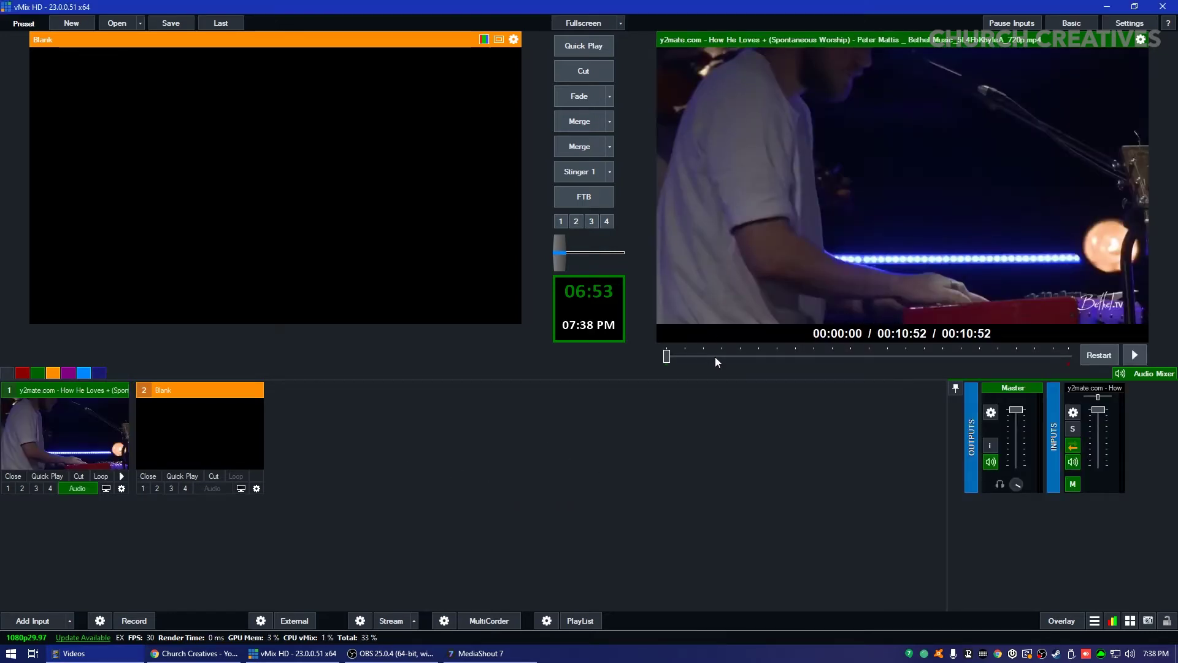
left_click_drag(715, 358, 694, 356)
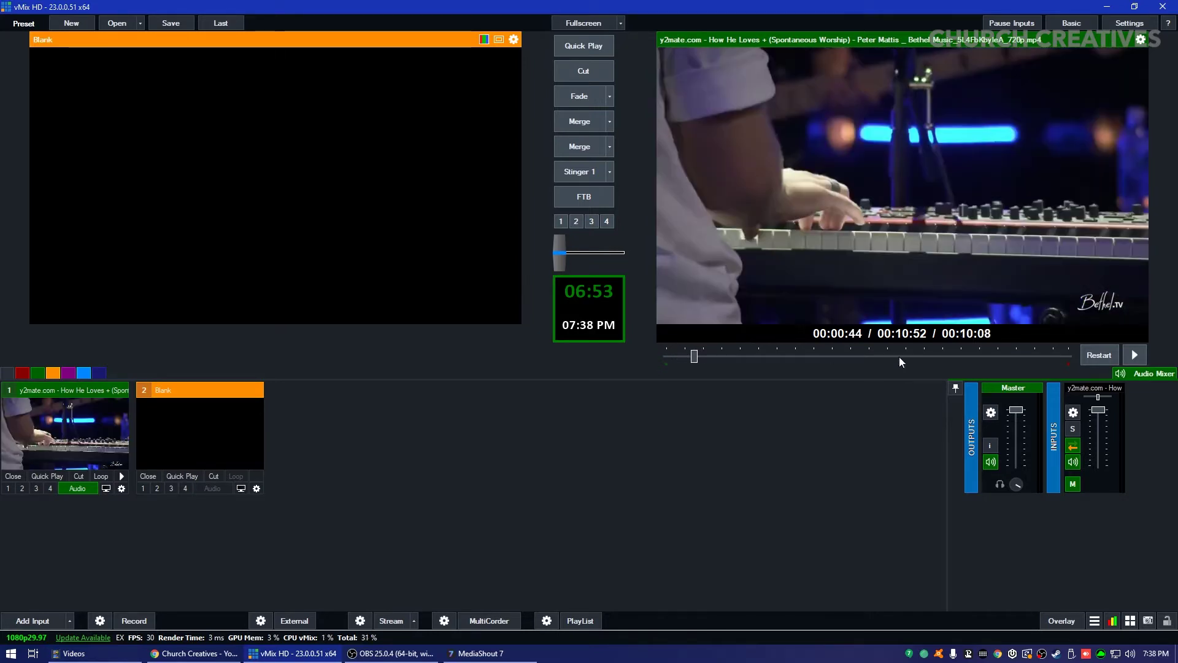
mouse_move(1006, 349)
left_mouse_down()
mouse_move(1070, 357)
mouse_move(1007, 351)
left_mouse_up()
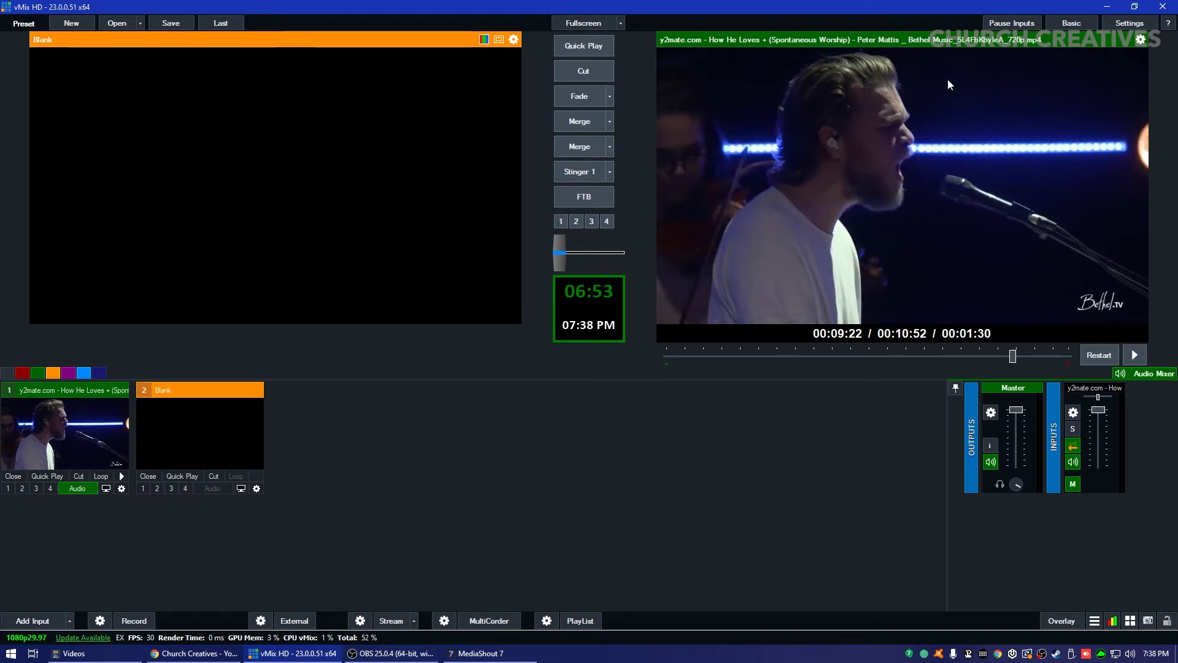
Step: Switch between the Videos folder and vMix, then bring MediaShout 7 back to the front
left_click(127, 446)
left_click(102, 652)
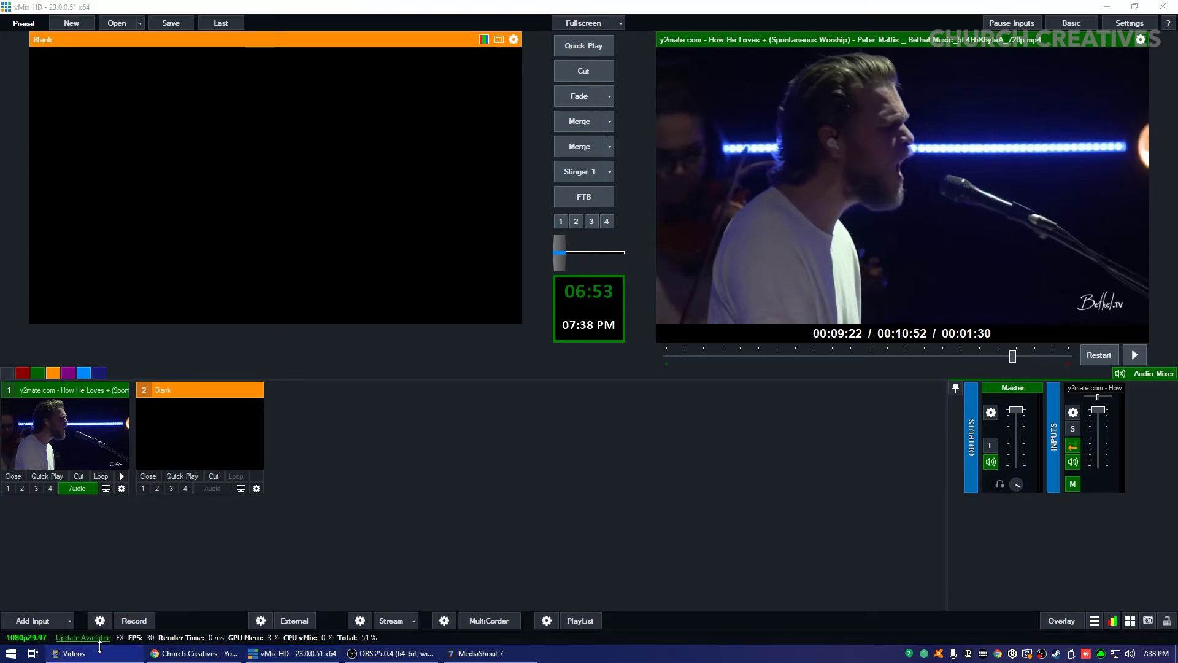
left_click(1131, 348)
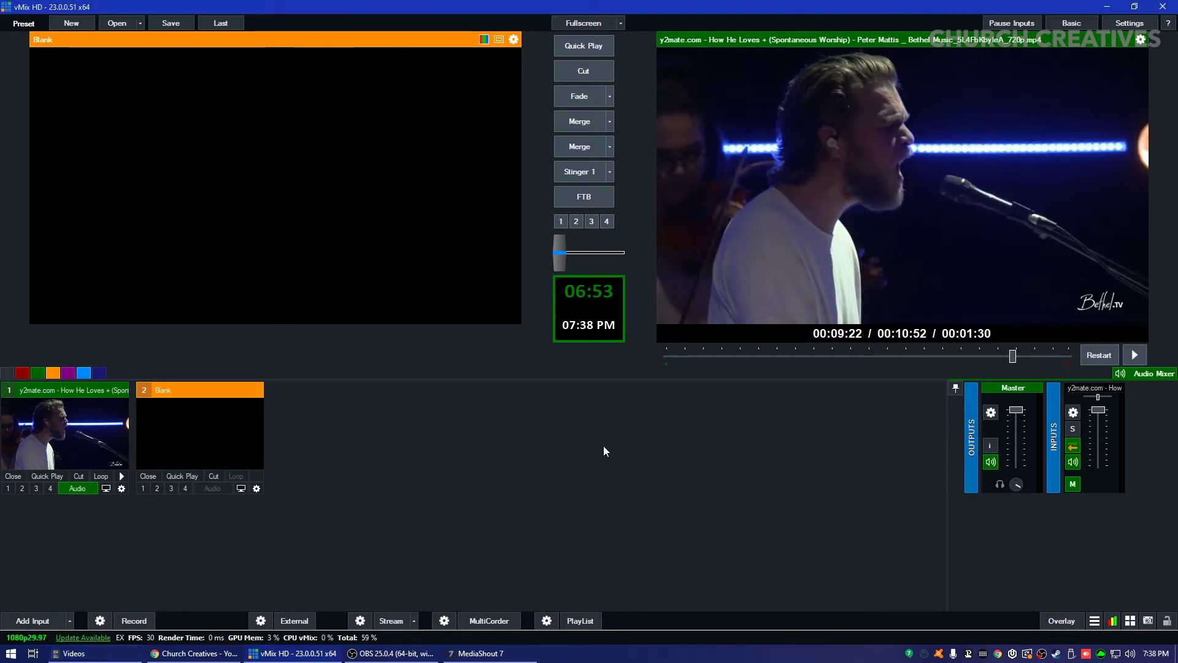
left_click(482, 653)
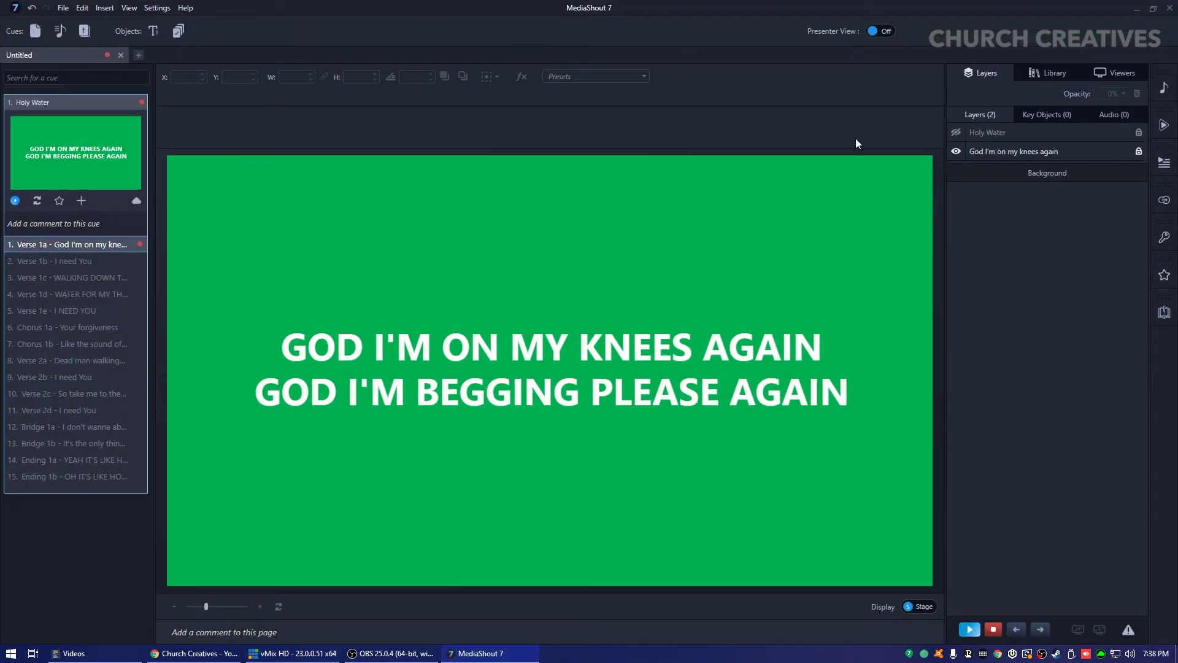
Step: Re-maximize the MediaShout window, return to vMix, and open the Input Select dialog for input 2
left_click_drag(503, 2, 542, 27)
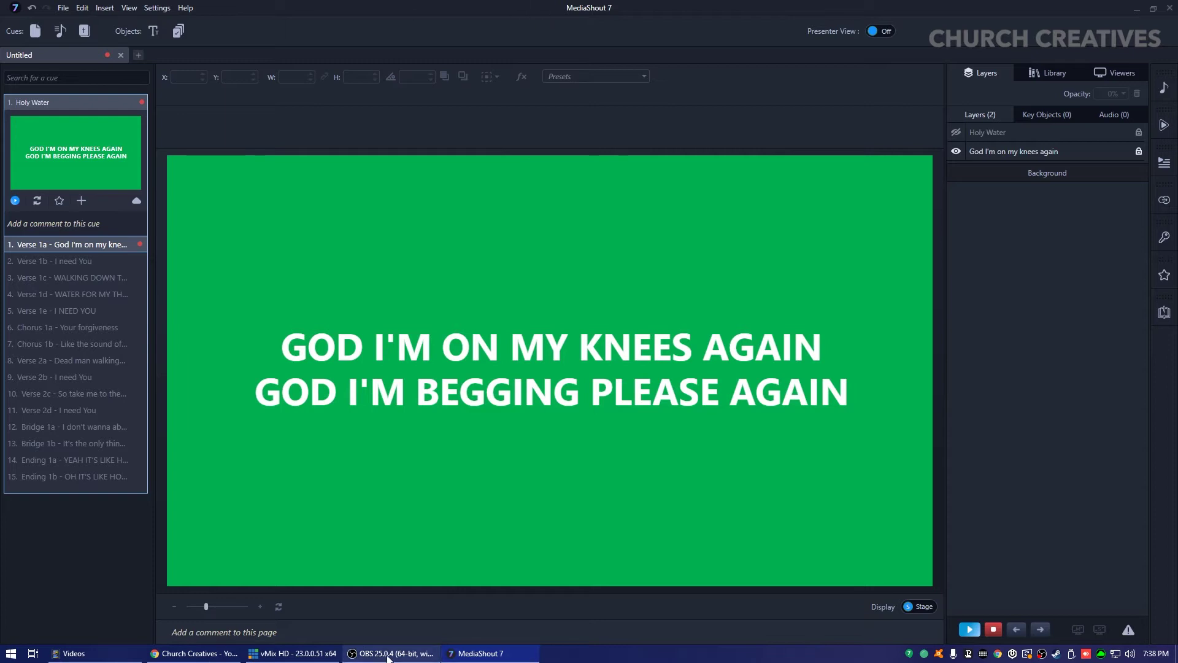
mouse_move(292, 653)
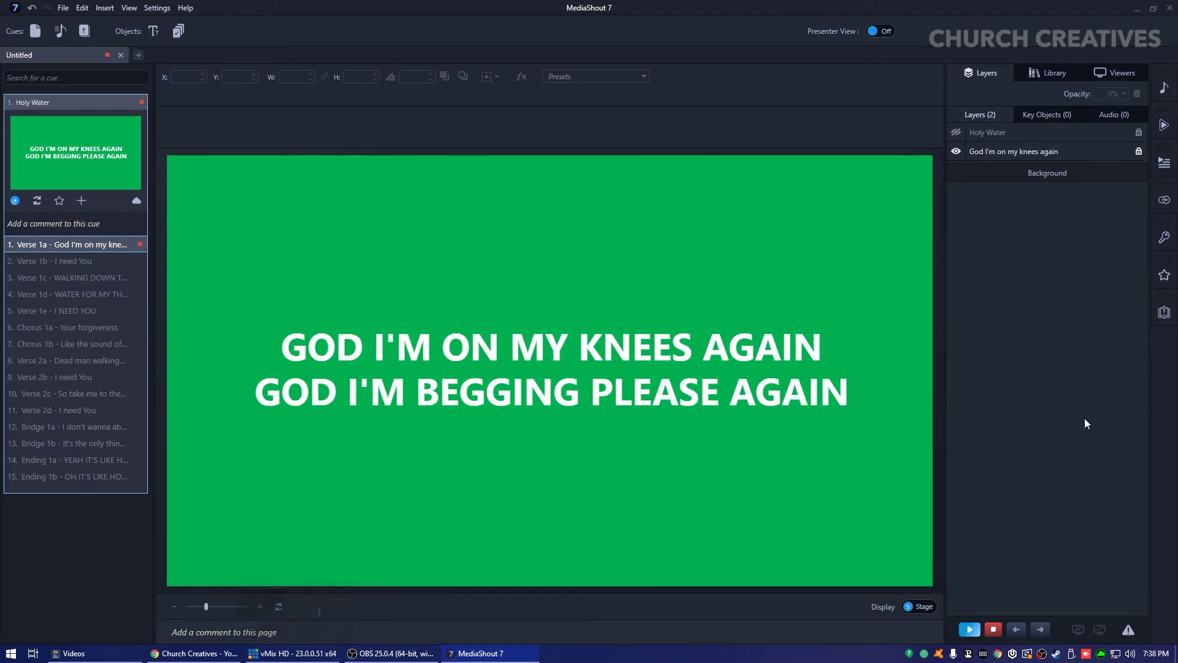
left_click(293, 653)
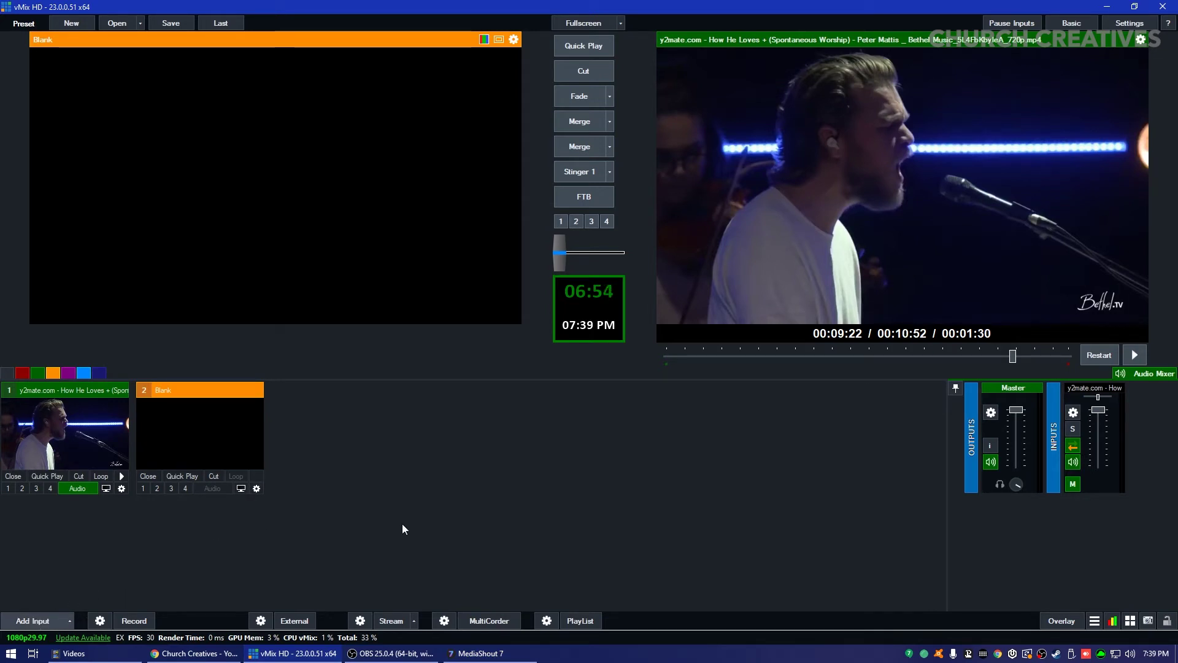
double_click(477, 515)
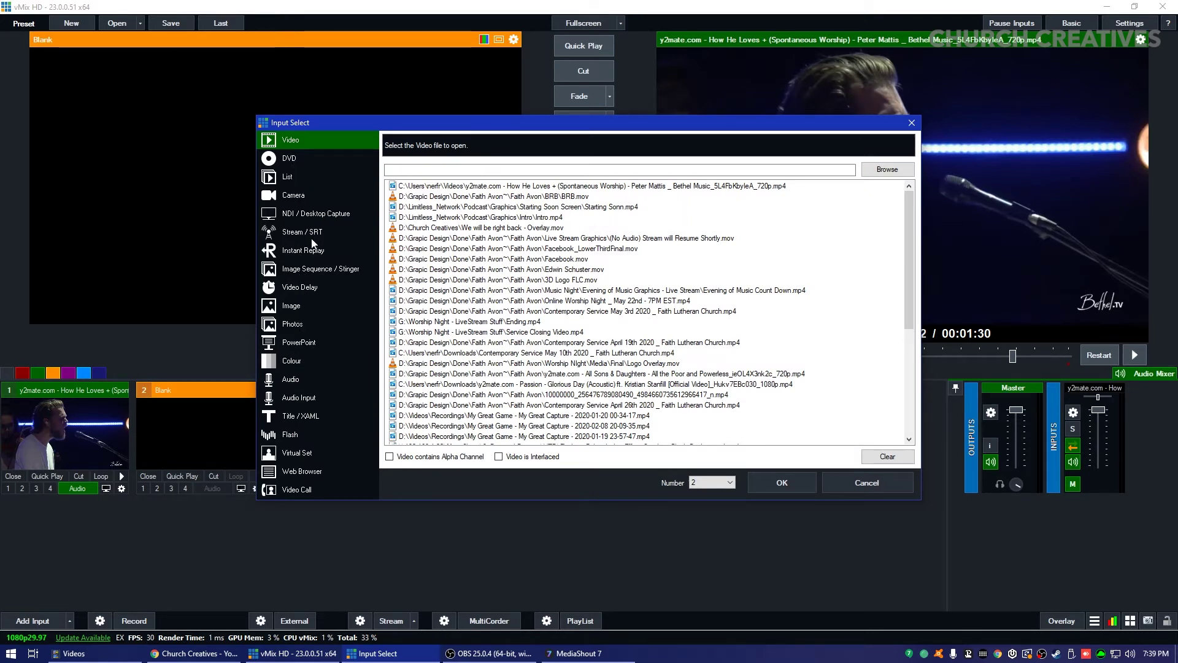
Step: Dismiss the input dialog and make sure MediaShout's lyrics output display is turned on
key("Escape")
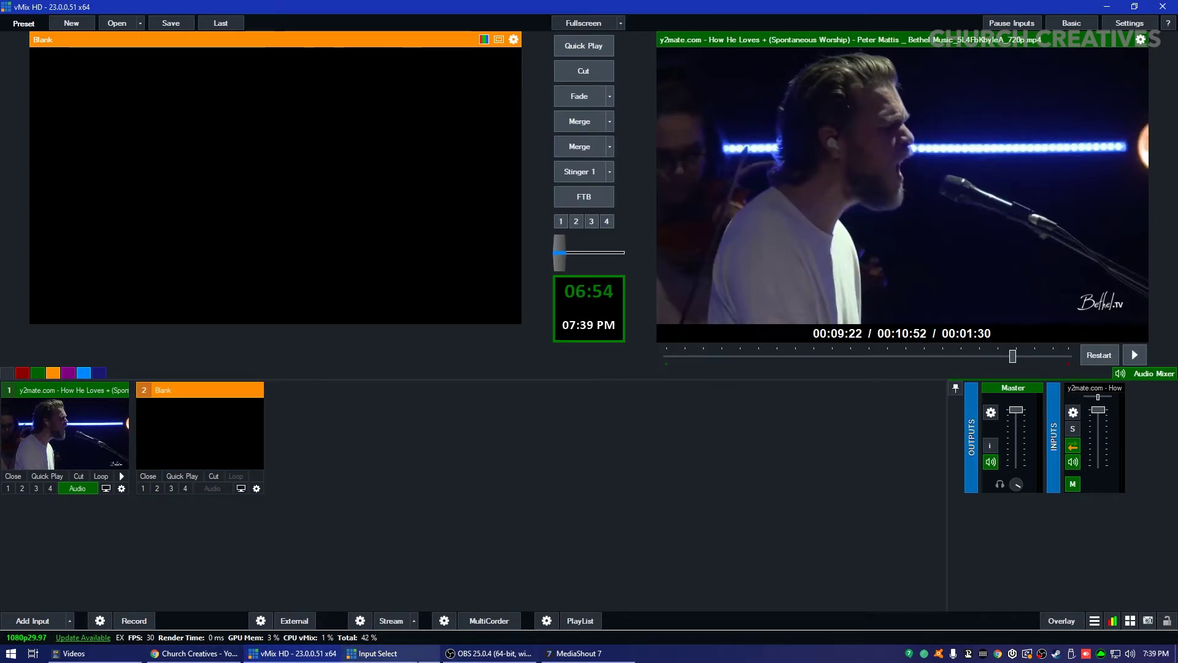
key("alt+Tab")
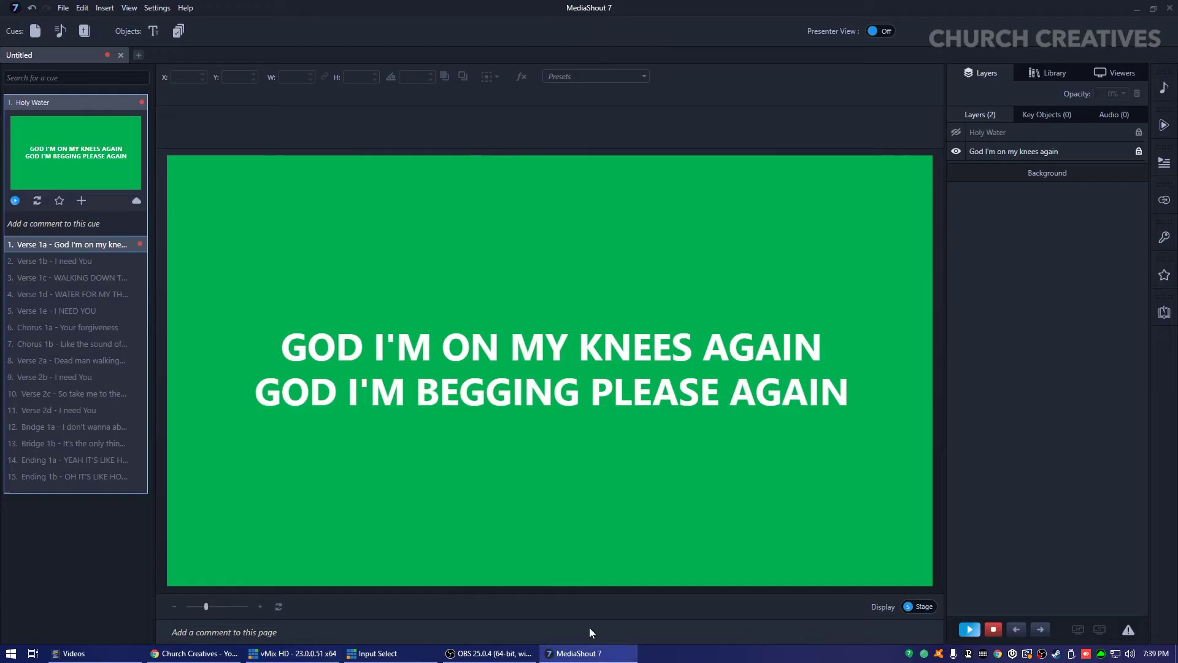
left_click(1078, 631)
left_click(1078, 630)
left_click(293, 653)
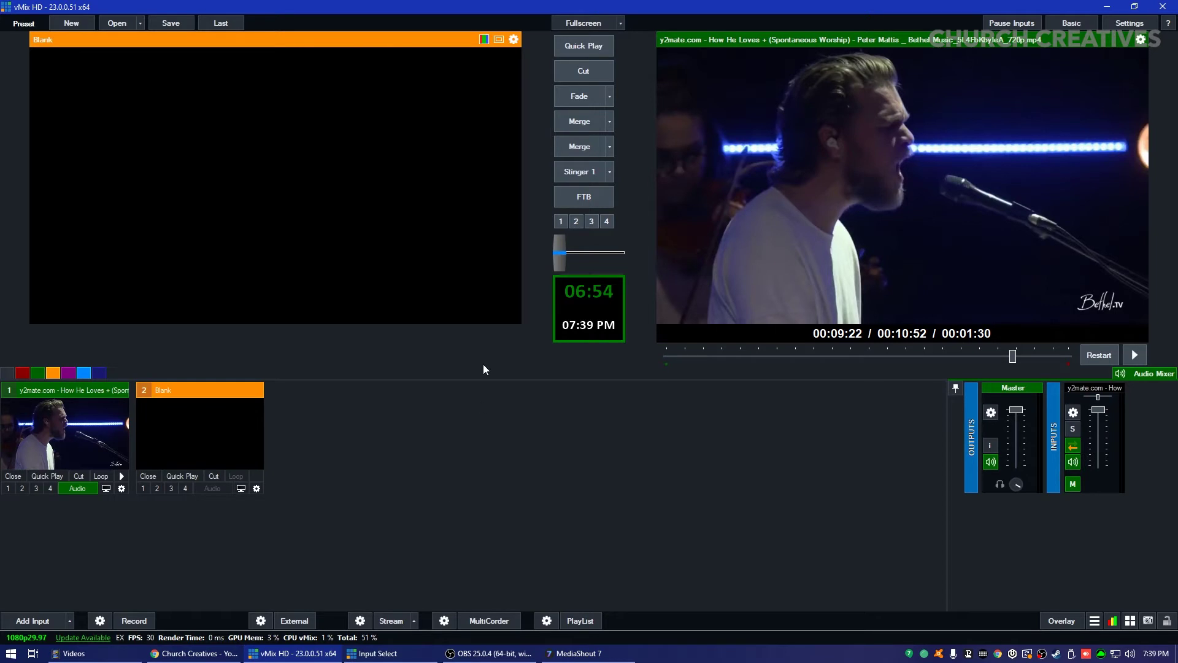
Step: Add a Local Desktop Capture of Display2 as vMix input 2
left_click(34, 616)
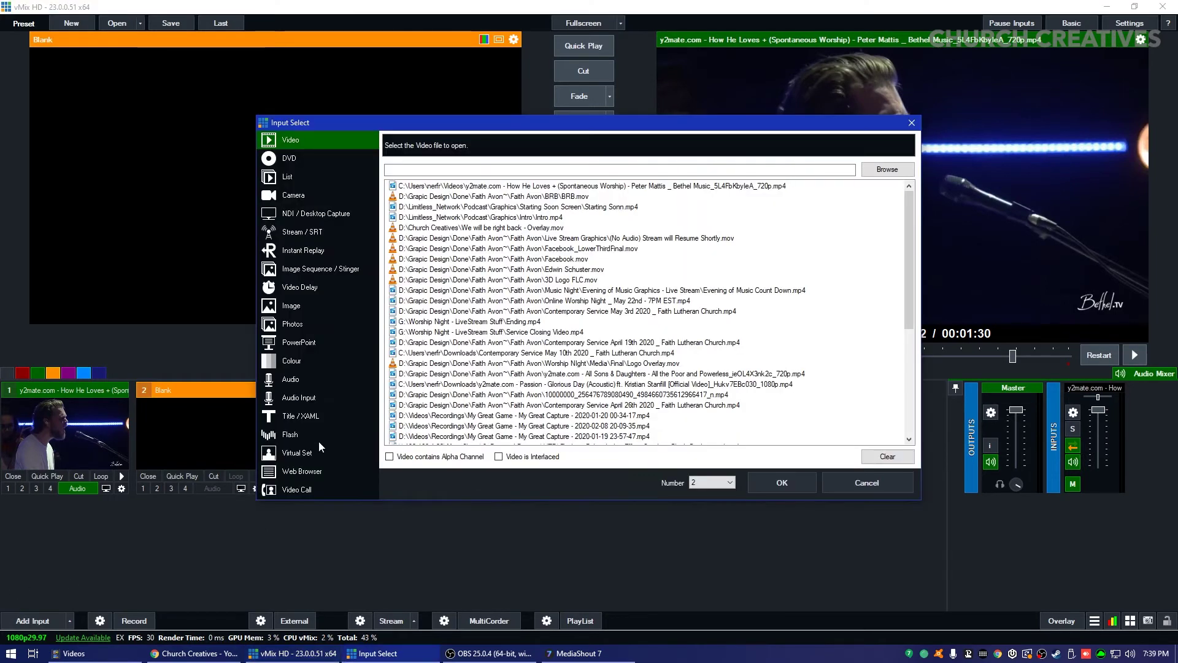
left_click(315, 216)
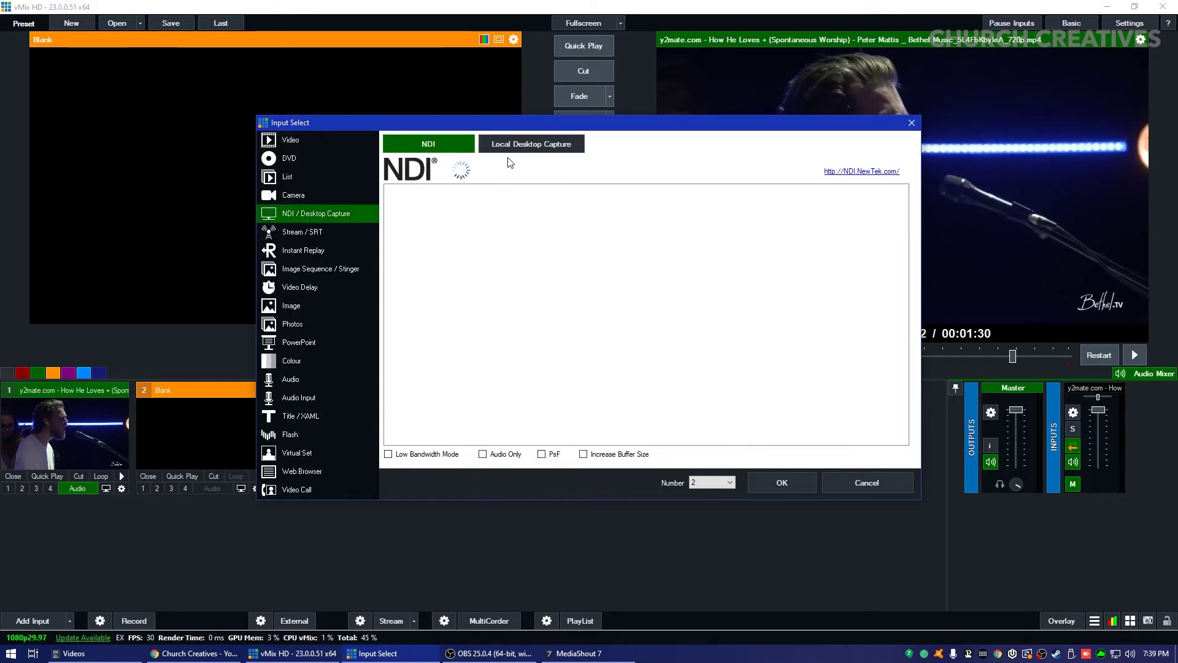
left_click(495, 141)
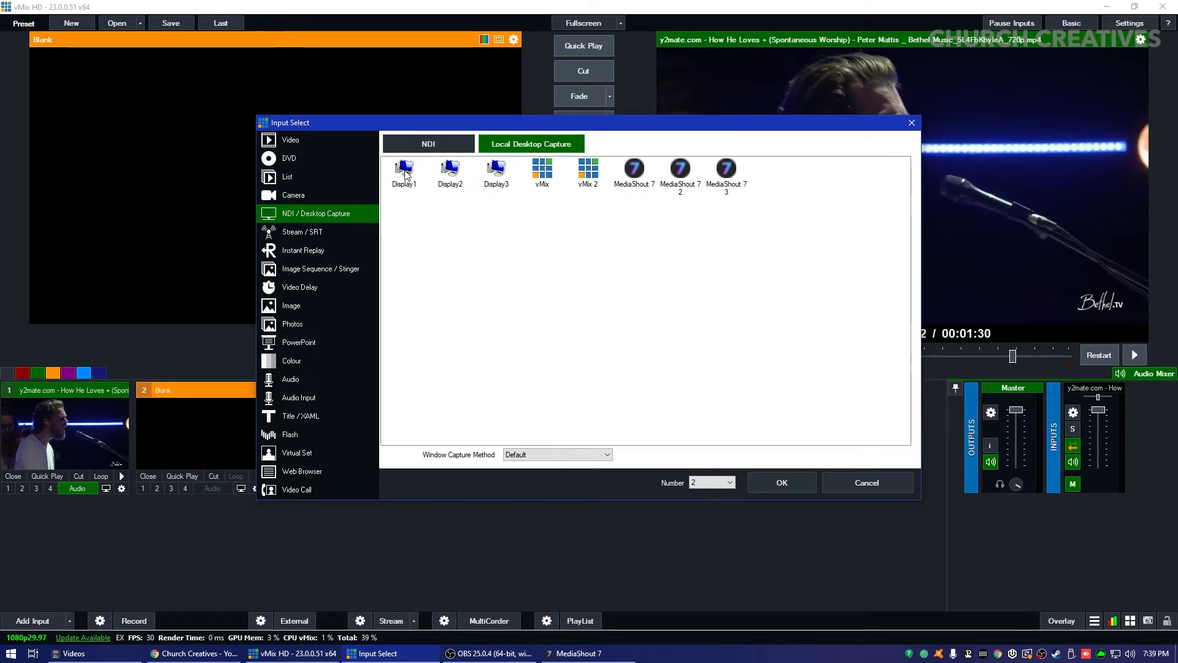
left_click(451, 172)
left_click(790, 477)
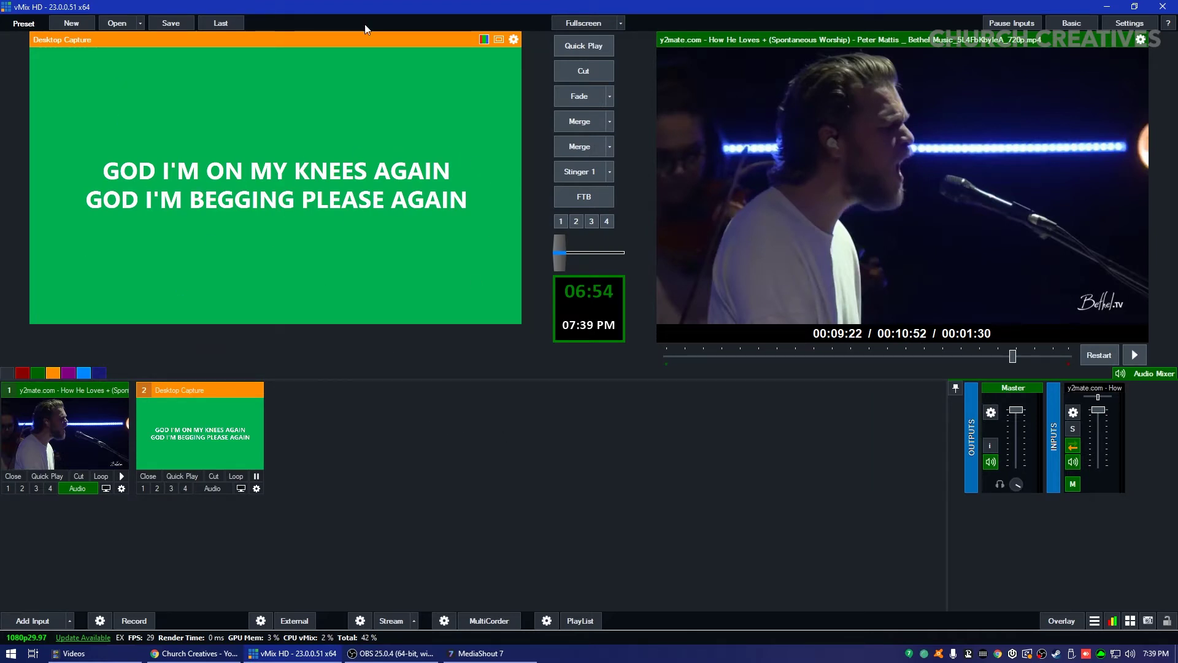
Step: Add a Display3 desktop capture as input 3, preview it, then preview the green input 2 again
left_click(34, 621)
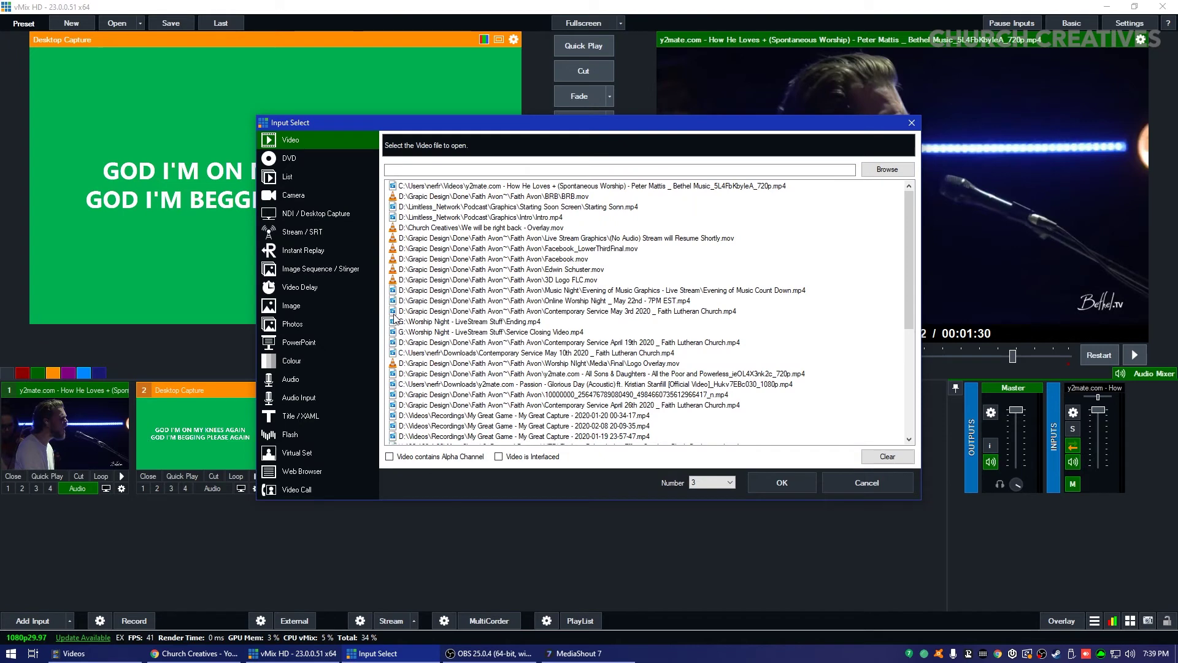
left_click(308, 216)
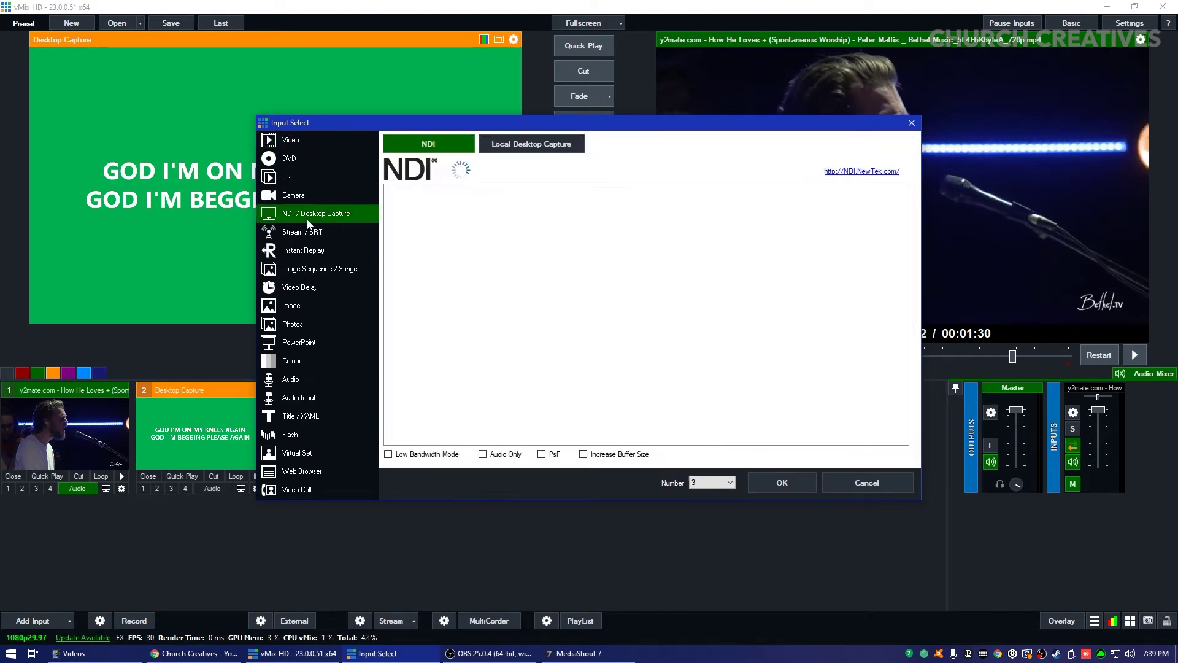
left_click(527, 146)
left_click(496, 171)
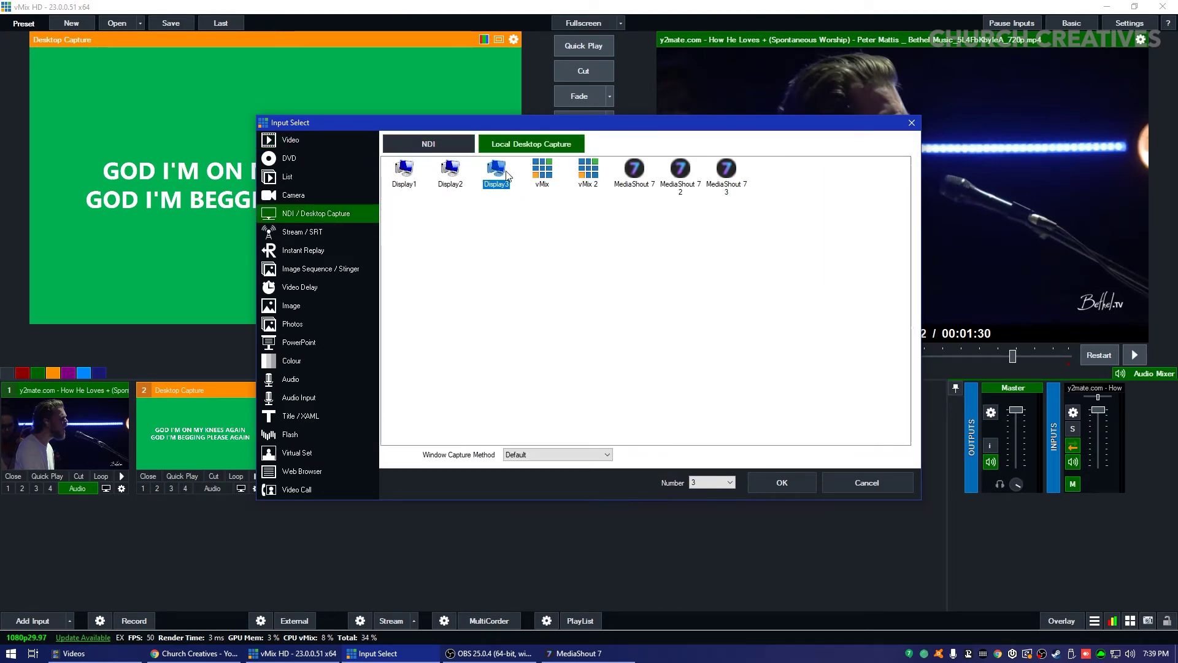
left_click(775, 485)
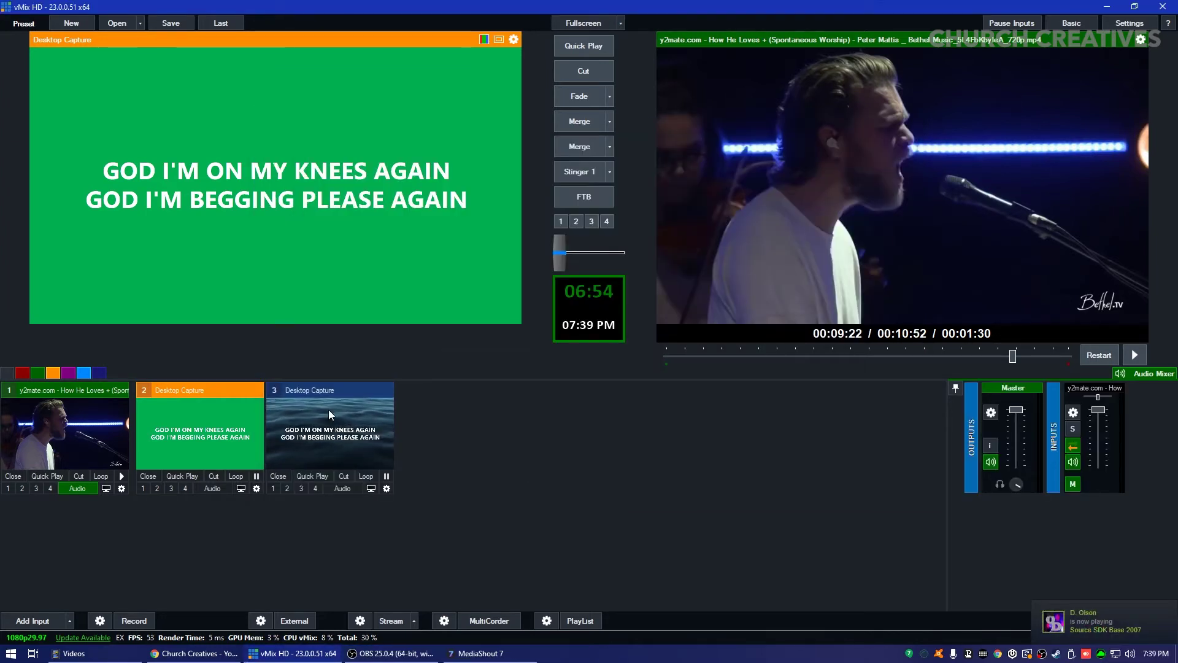
left_click(330, 430)
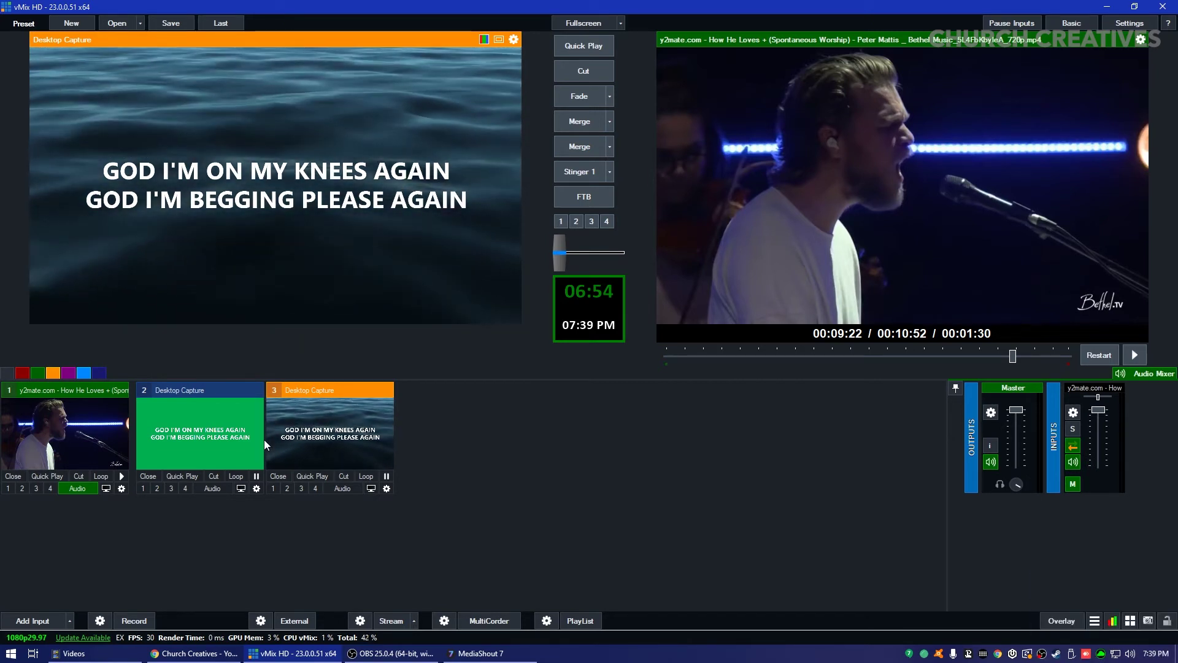
left_click(202, 408)
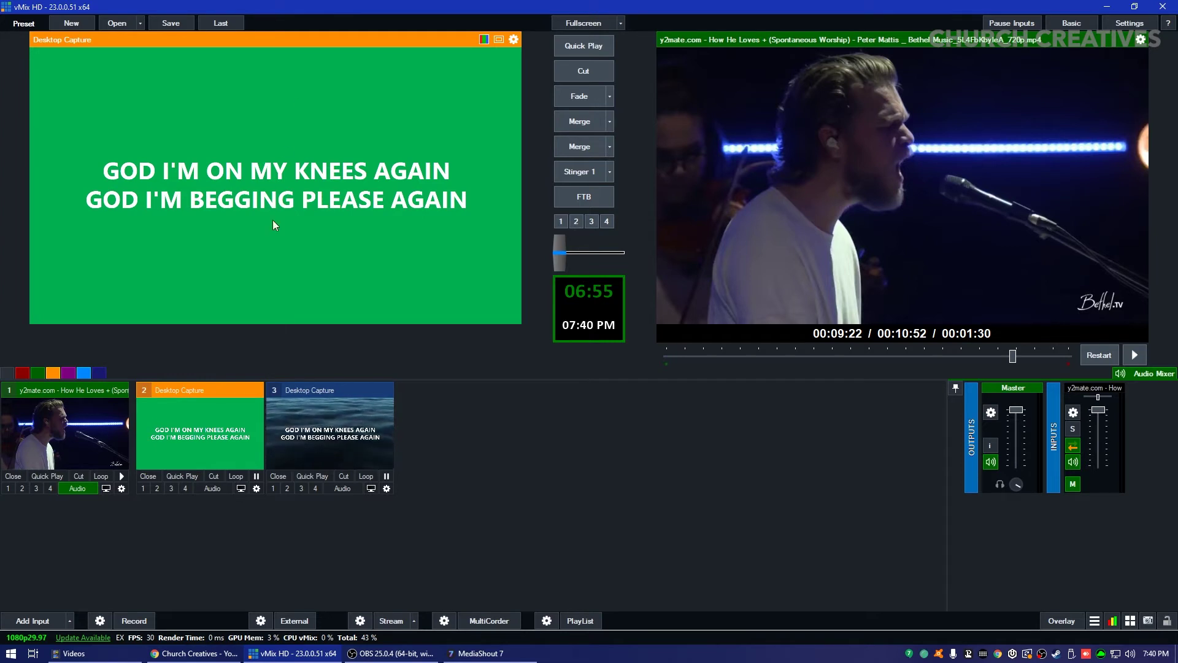
Step: Enable Colour Key on input 2, sample the green with the eyedropper, and max out the Chroma Key Filter
left_click(256, 488)
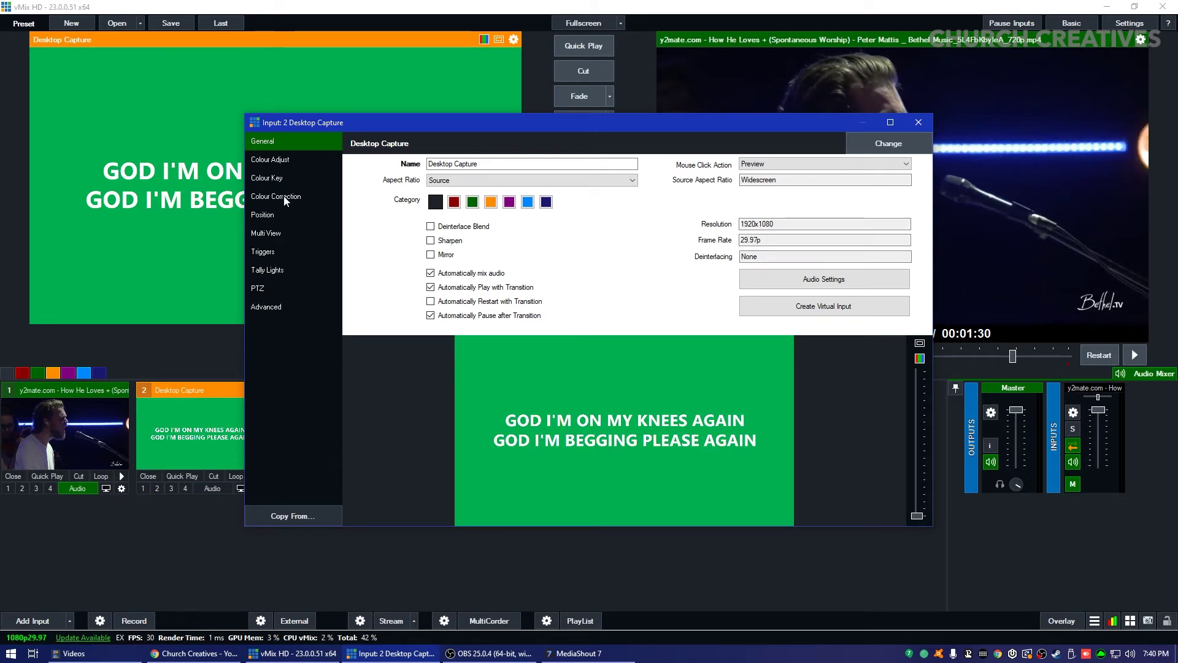
left_click(274, 179)
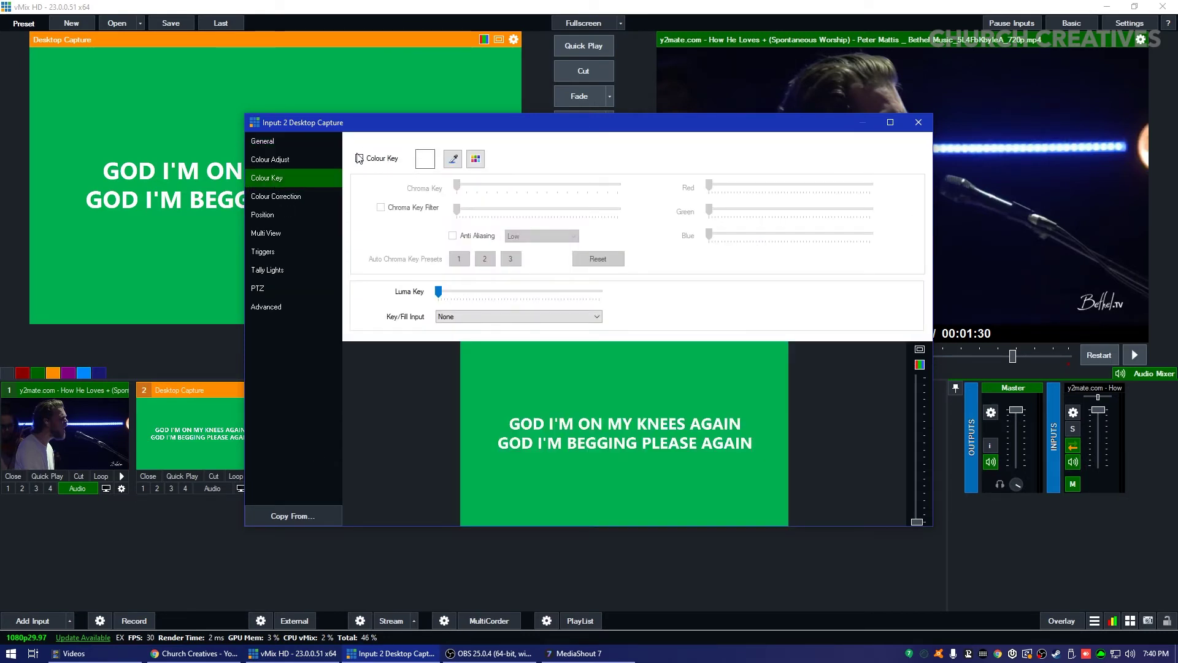
left_click(359, 158)
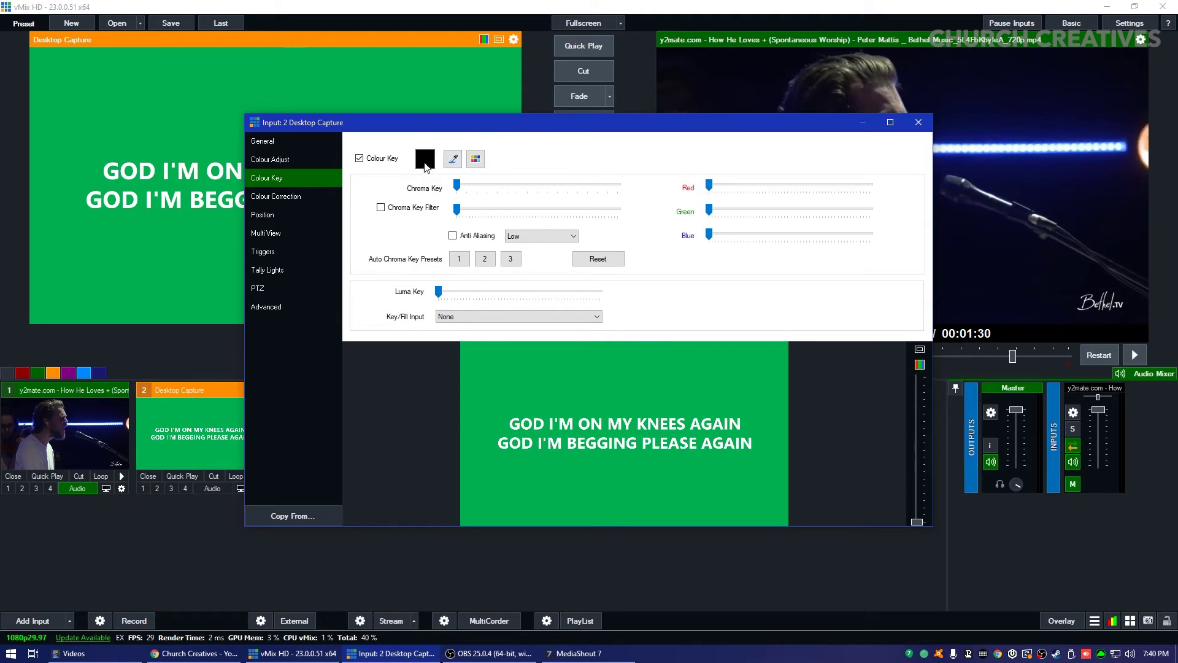
left_click(453, 159)
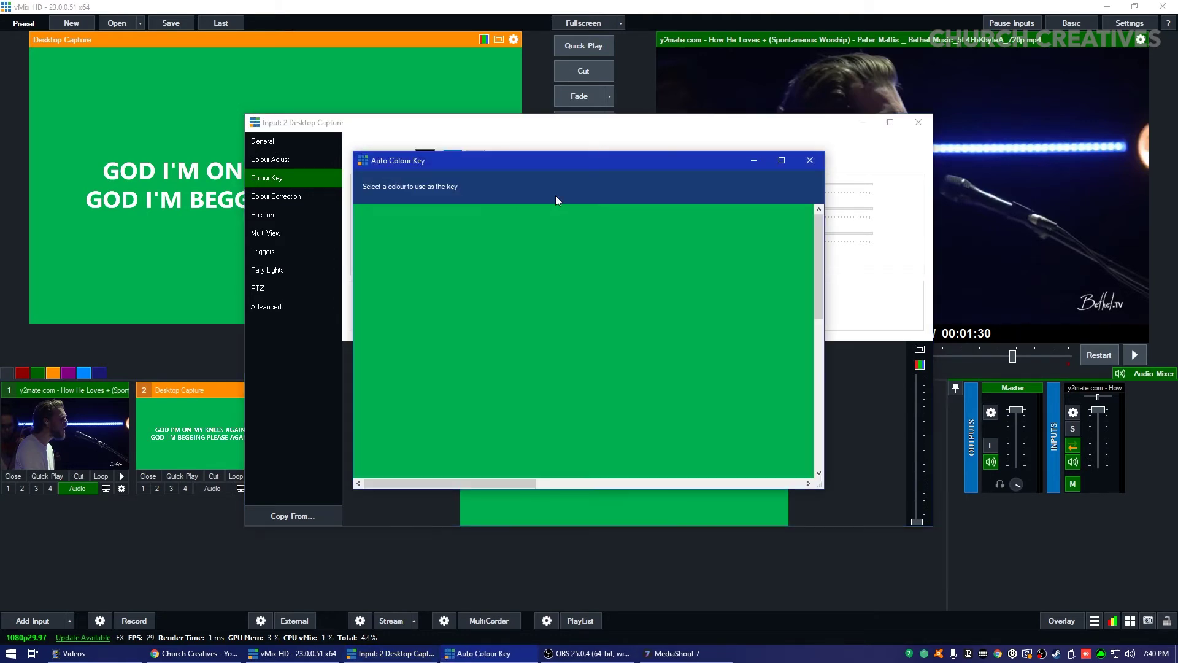
left_click(492, 286)
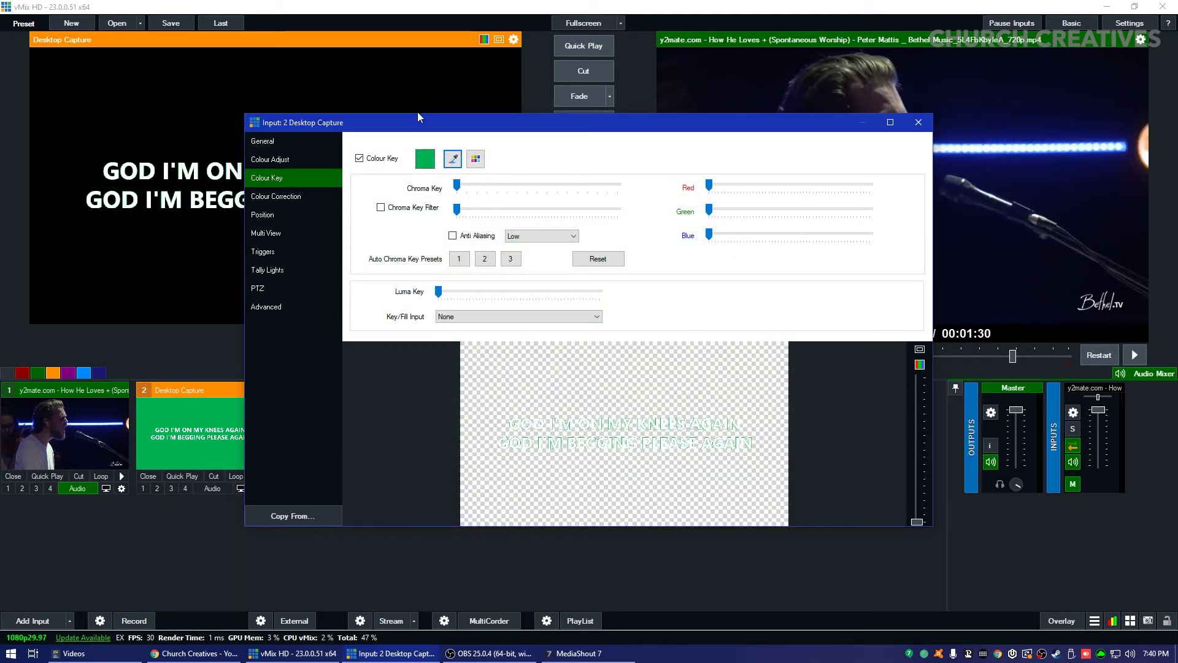
left_click_drag(418, 117, 830, 184)
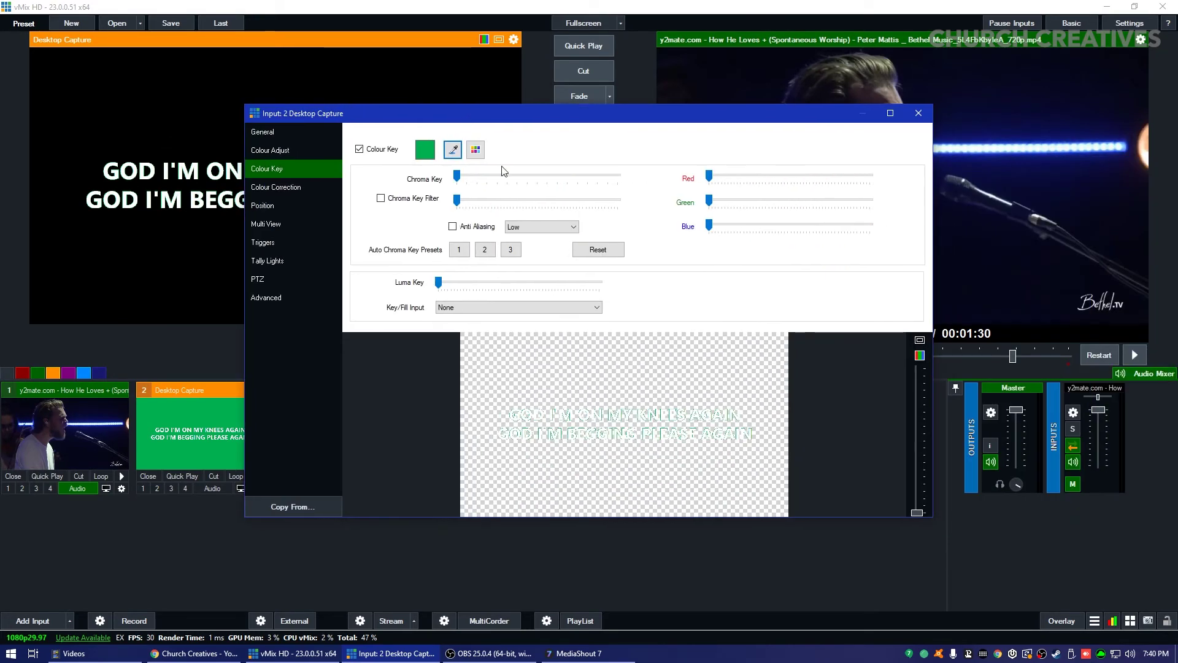
scroll(896, 509, "up", 5)
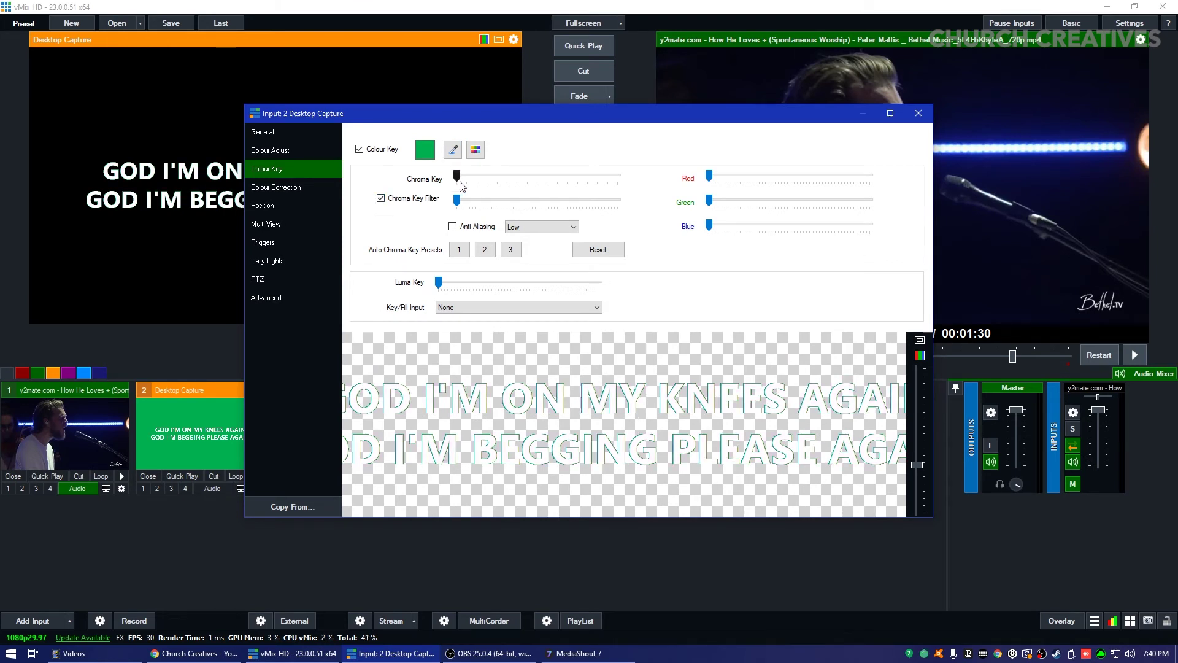
left_click_drag(468, 202, 564, 202)
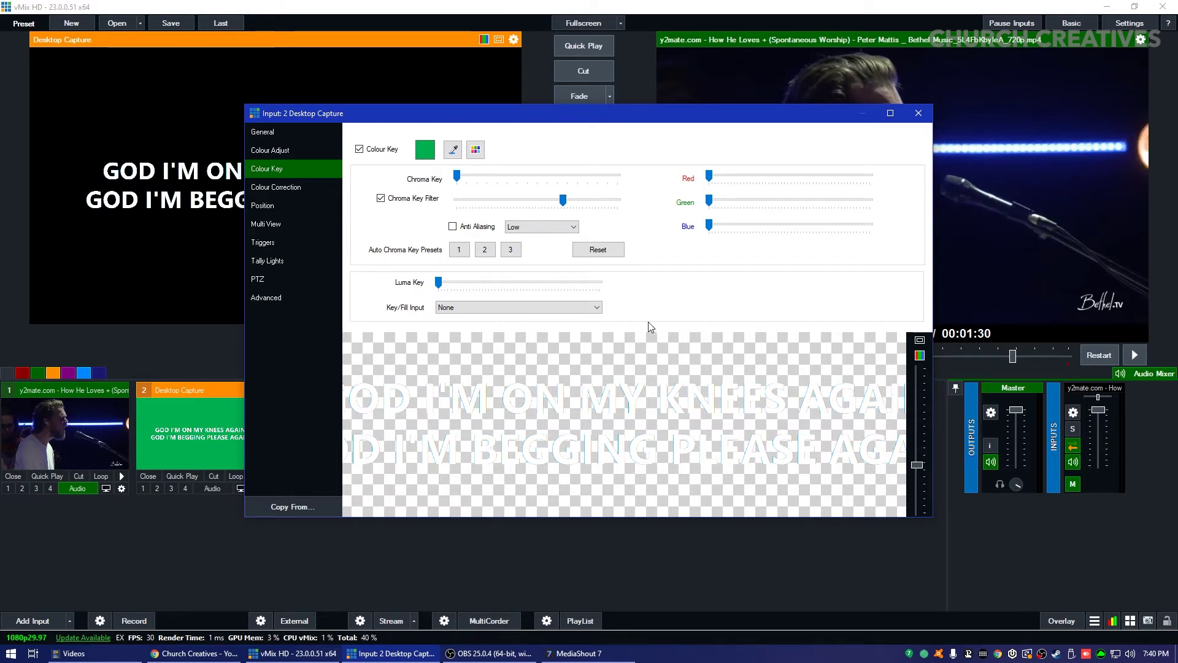
mouse_move(565, 202)
left_mouse_down()
mouse_move(670, 203)
mouse_move(529, 202)
mouse_move(565, 205)
left_mouse_up()
Step: Reopen input 2's settings on the Position page, keeping horizontal pan at 0
left_click(927, 119)
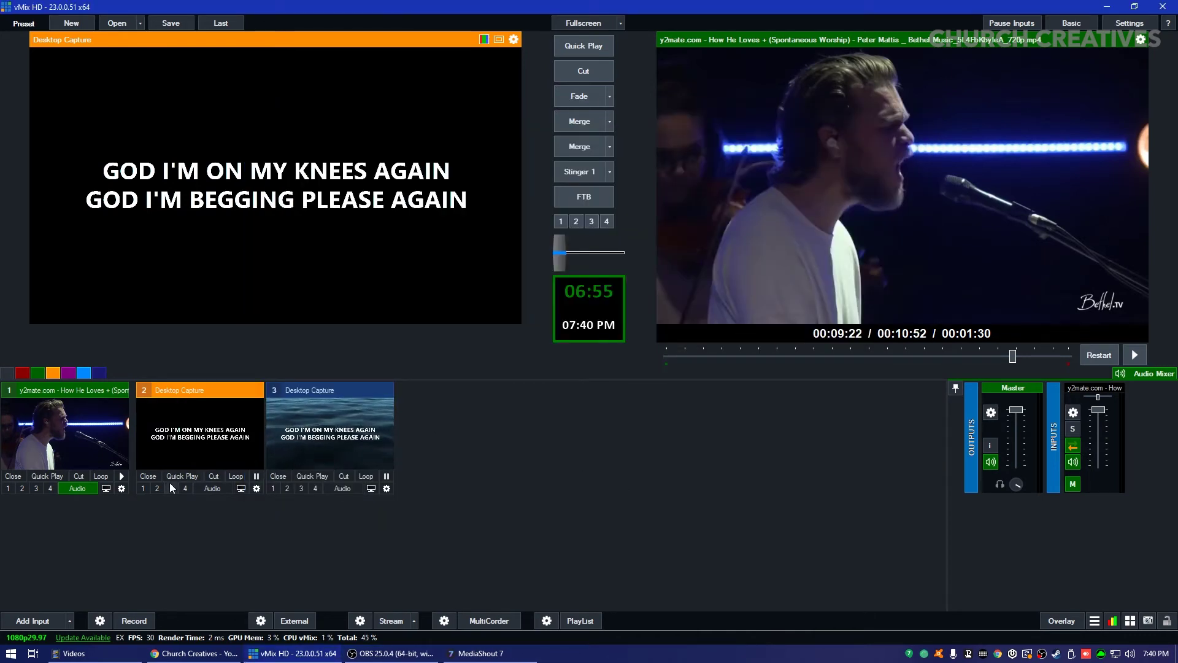
left_click(256, 489)
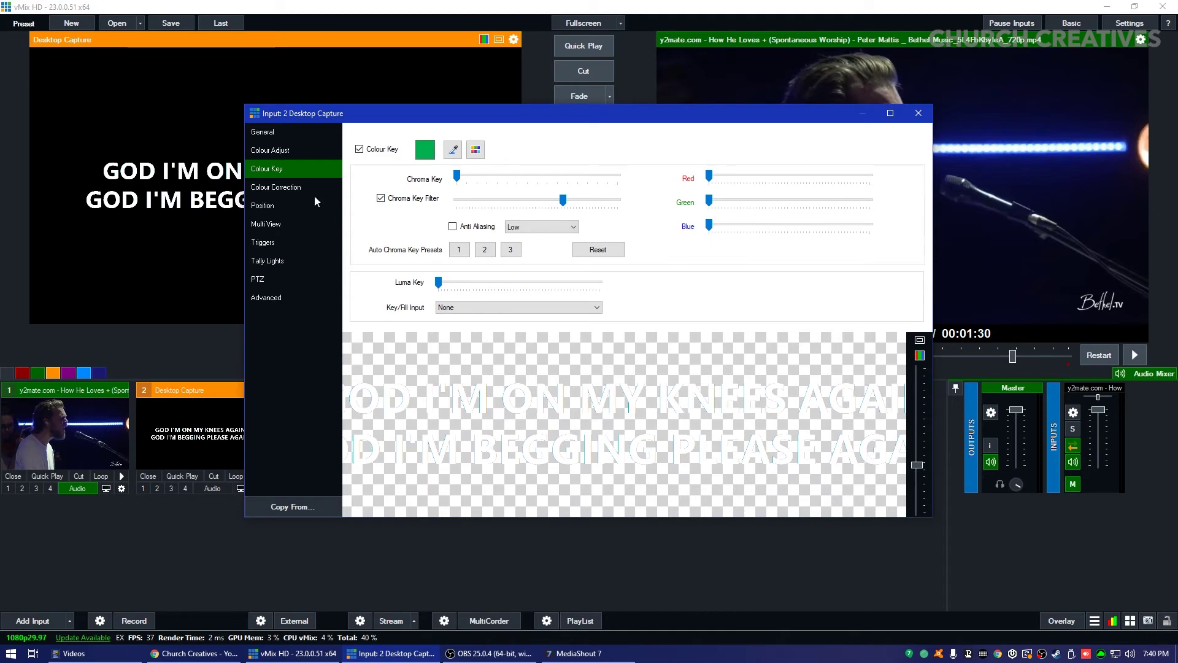
left_click(289, 187)
left_click(278, 207)
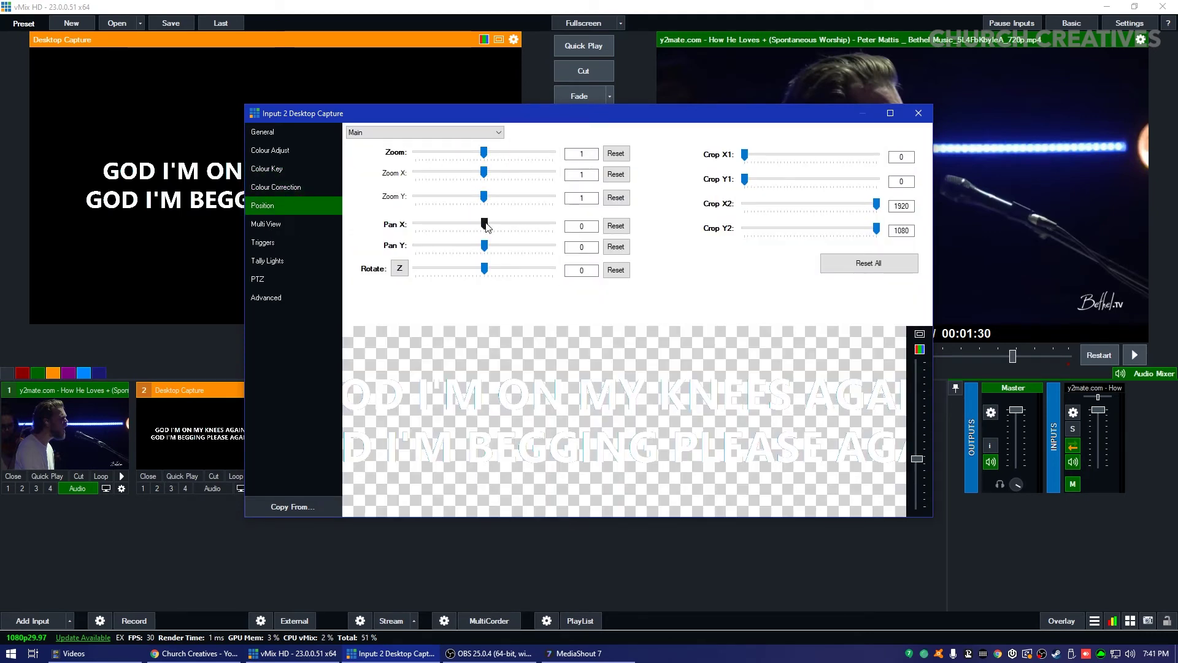
left_click_drag(484, 225, 493, 225)
left_click(620, 227)
Step: Lower input 2's Pan Y to -0.691 and set Zoom to 0.8625, keeping the lyrics centred
left_click_drag(589, 113, 918, 121)
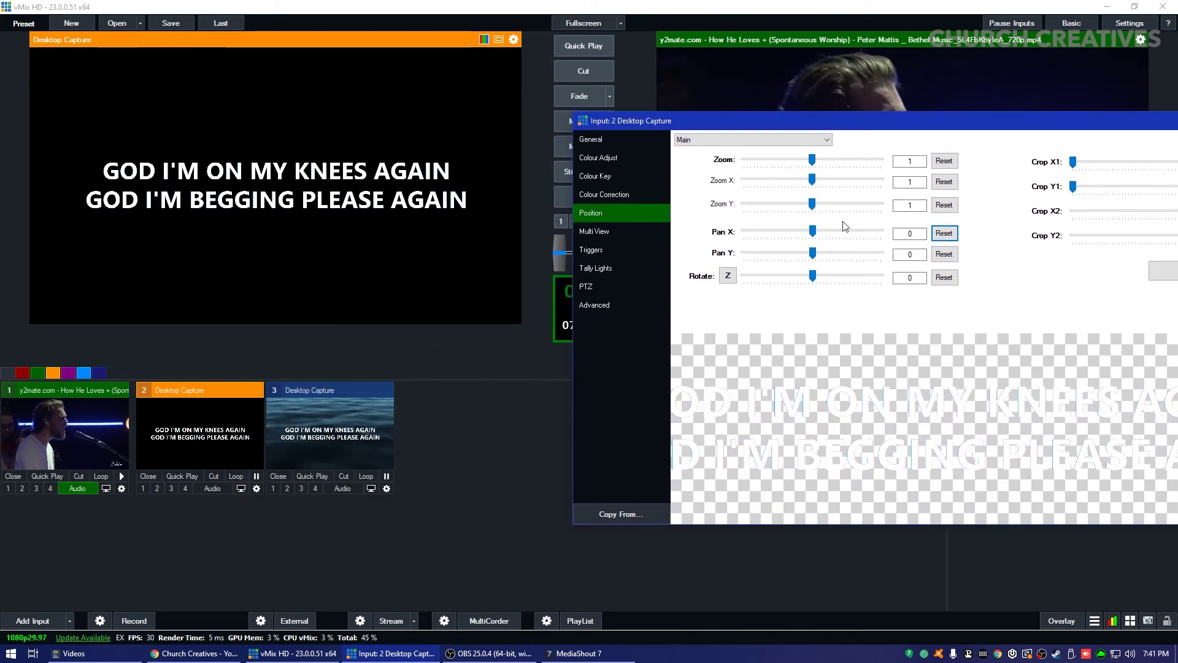
left_click_drag(812, 252, 789, 250)
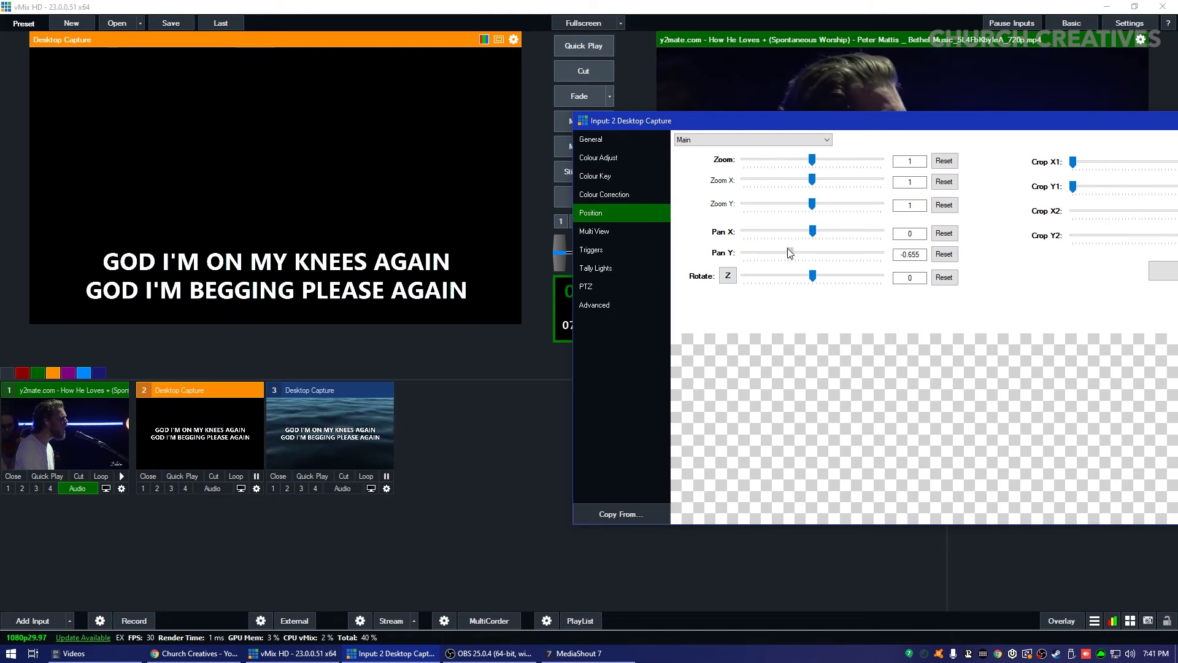
left_click_drag(787, 120, 685, 90)
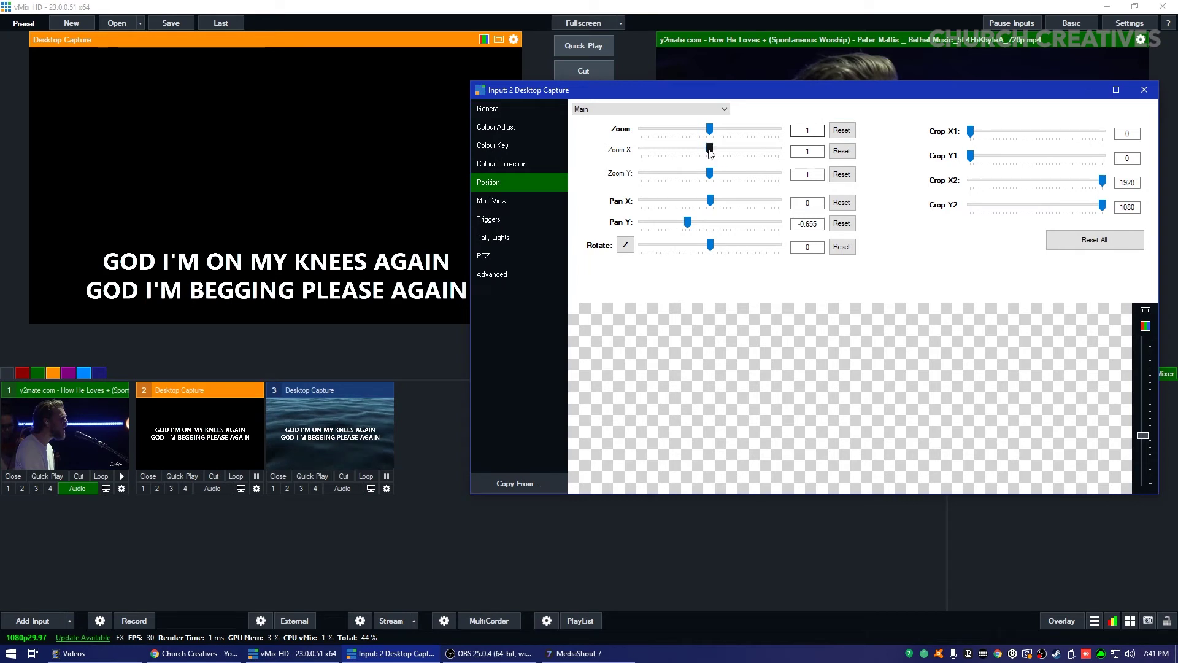
left_click_drag(710, 129, 700, 129)
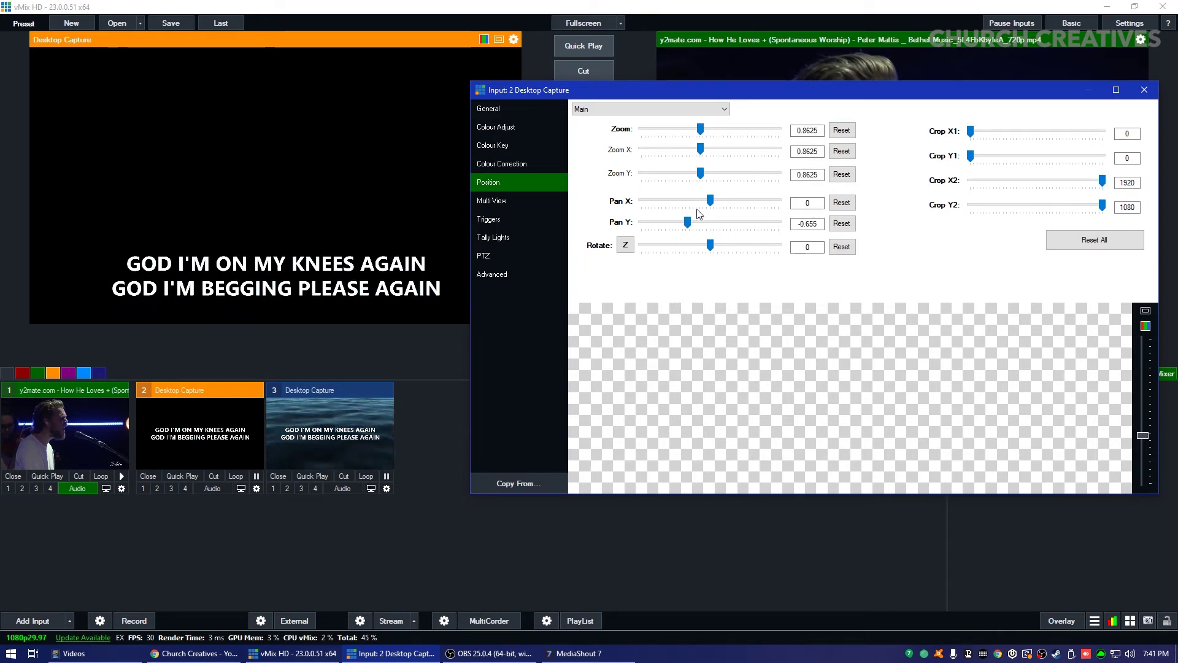
left_click_drag(709, 201, 686, 222)
left_click(841, 202)
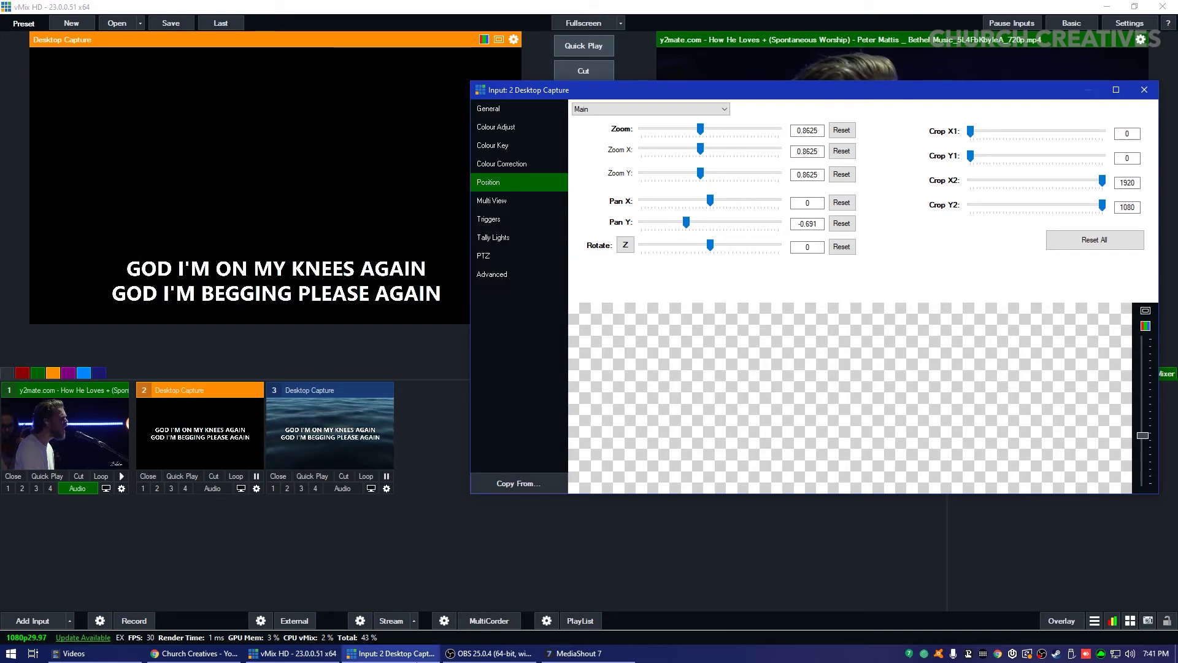
Step: Step through lyric cues 2–7 in MediaShout and settle on cue 6, Chorus 1a 'Your forgiveness'
left_click(574, 653)
left_click(70, 263)
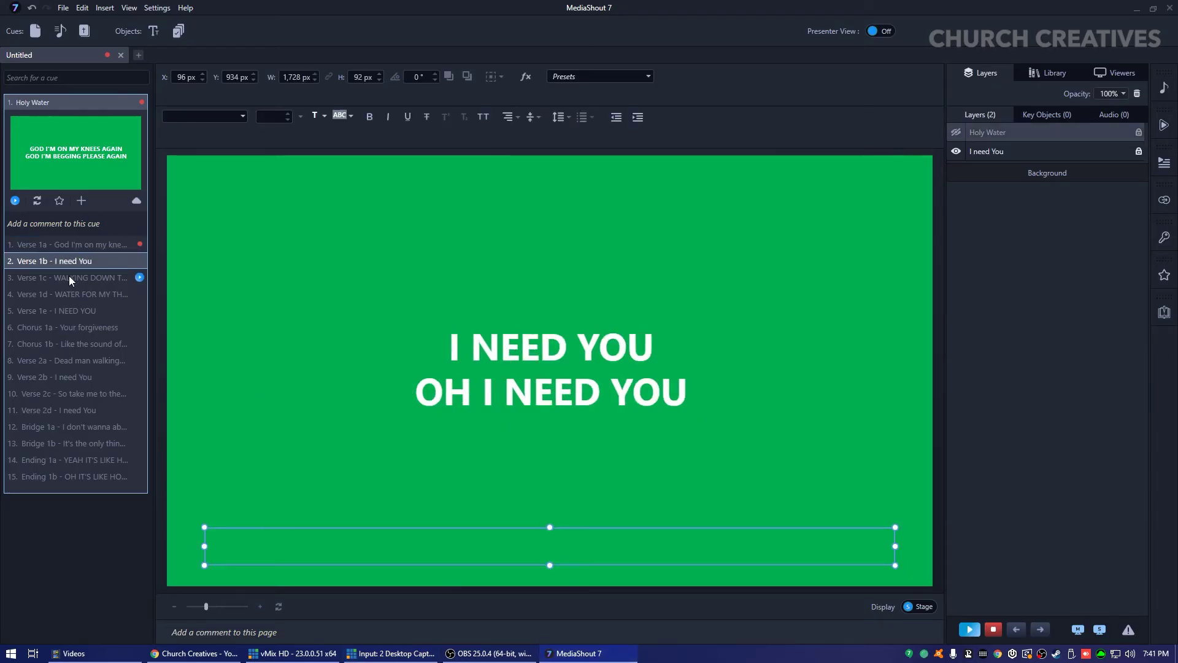
left_click(69, 278)
left_click(71, 294)
left_click(71, 311)
left_click(71, 328)
left_click(70, 344)
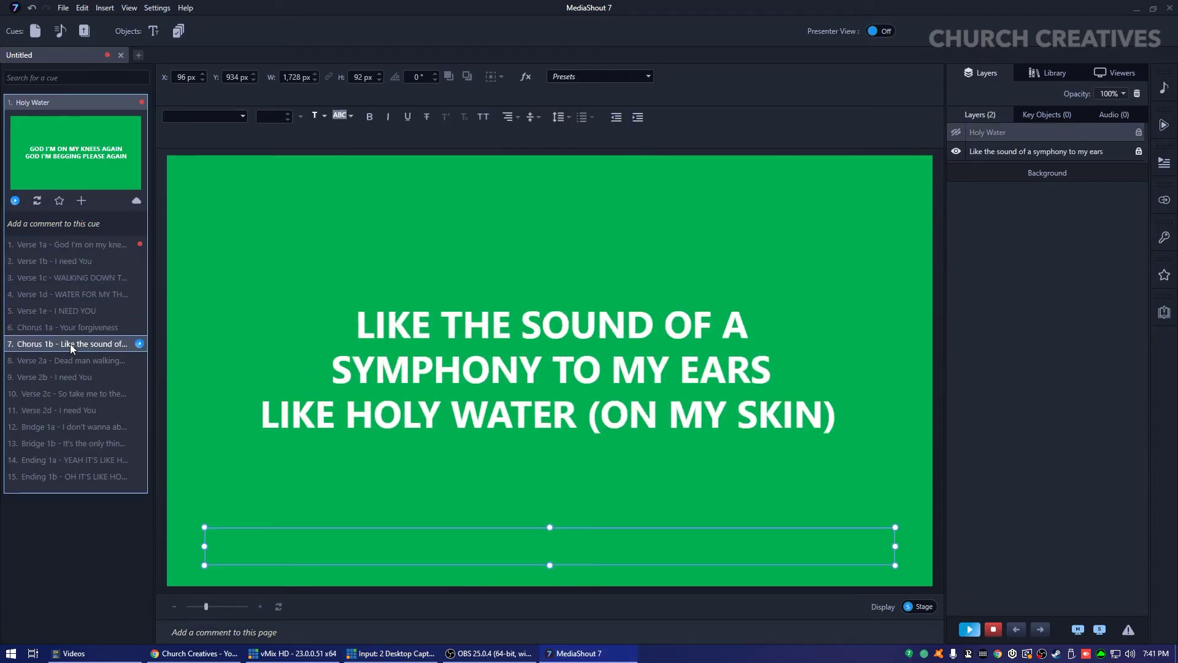
left_click(65, 328)
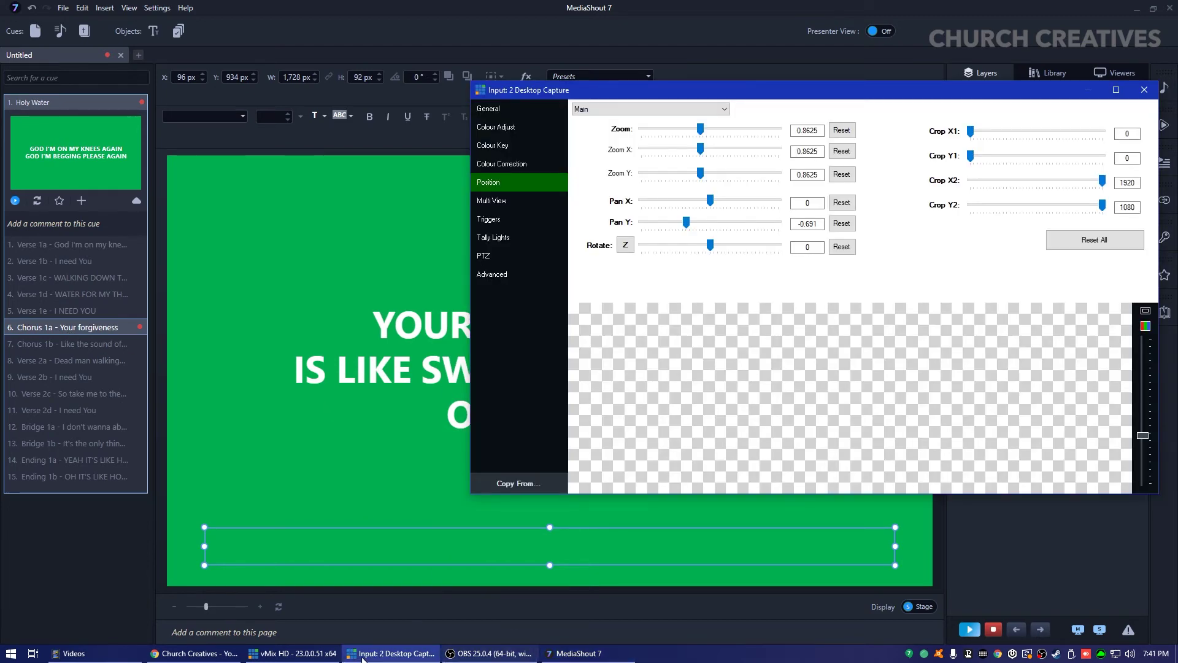
Step: Confirm vMix's desktop capture shows Chorus 1a, then minimize MediaShout and open the capture input's settings
left_click(291, 653)
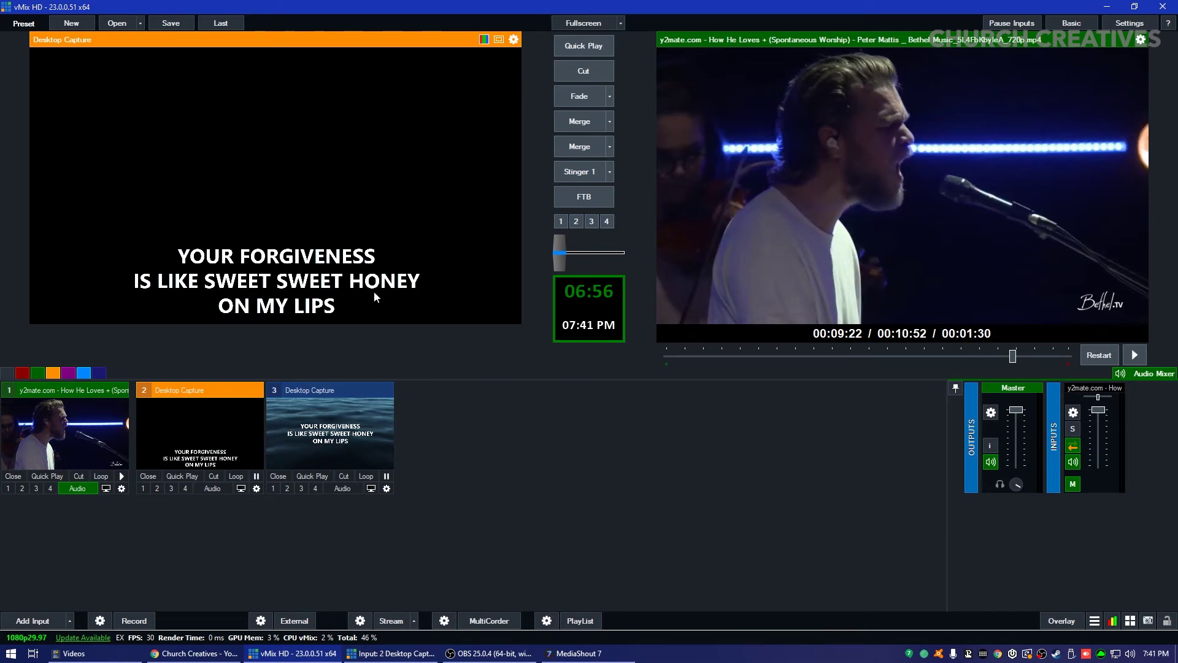
left_click(552, 657)
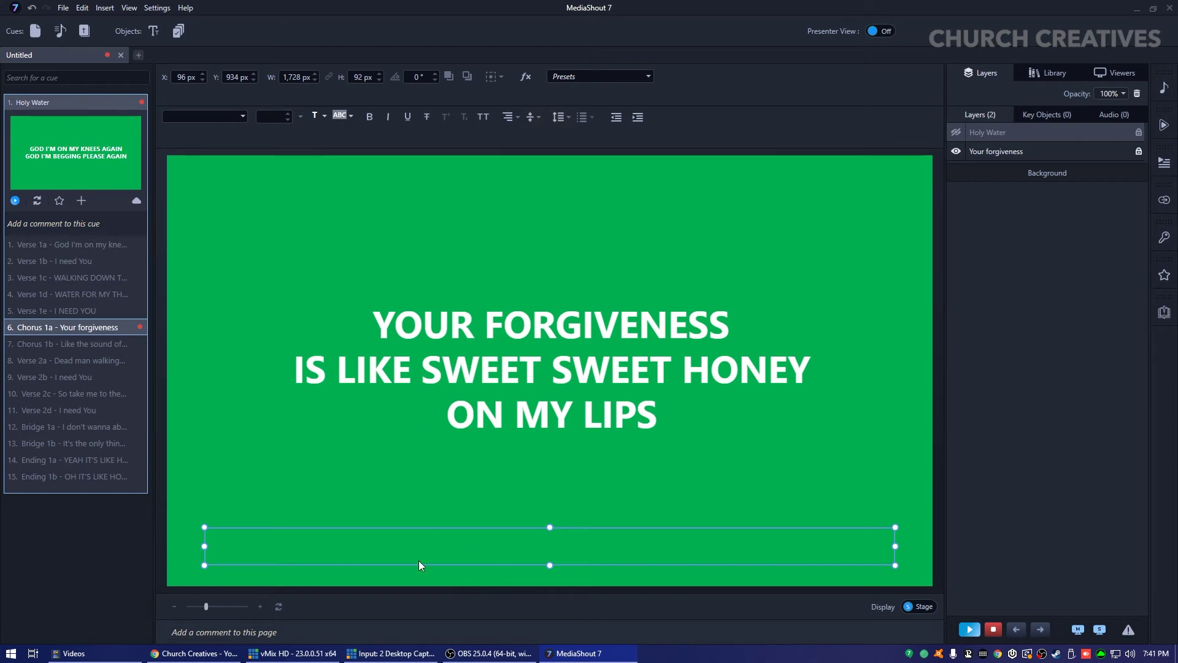
left_click(1137, 9)
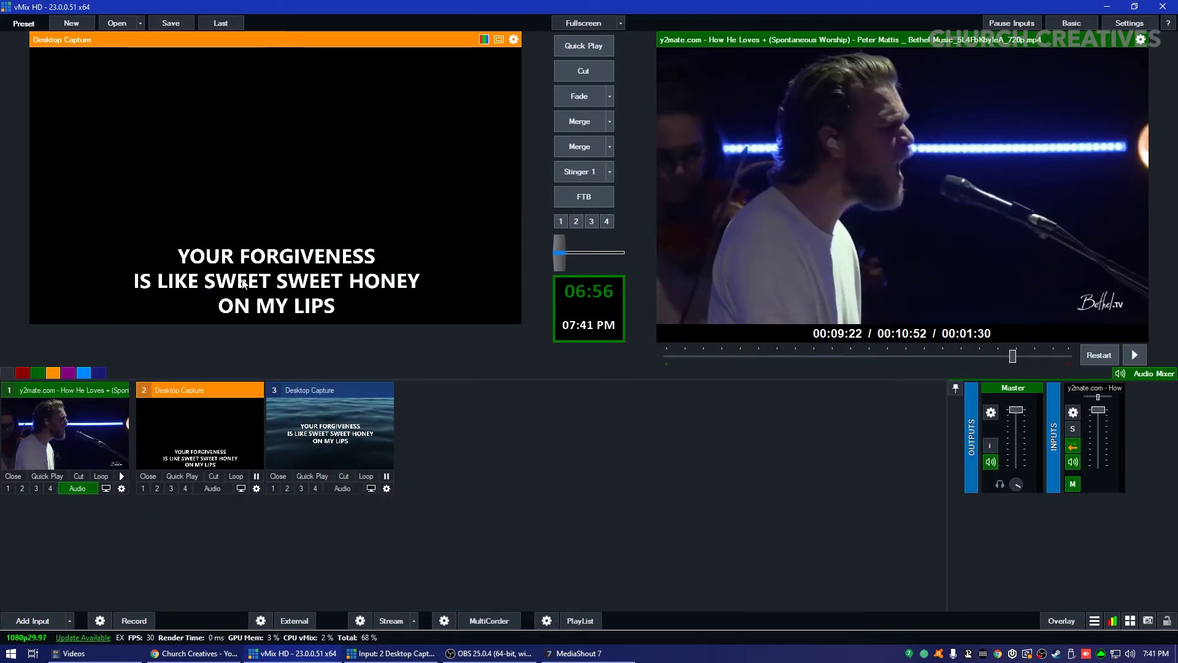
left_click(574, 653)
left_click(574, 653)
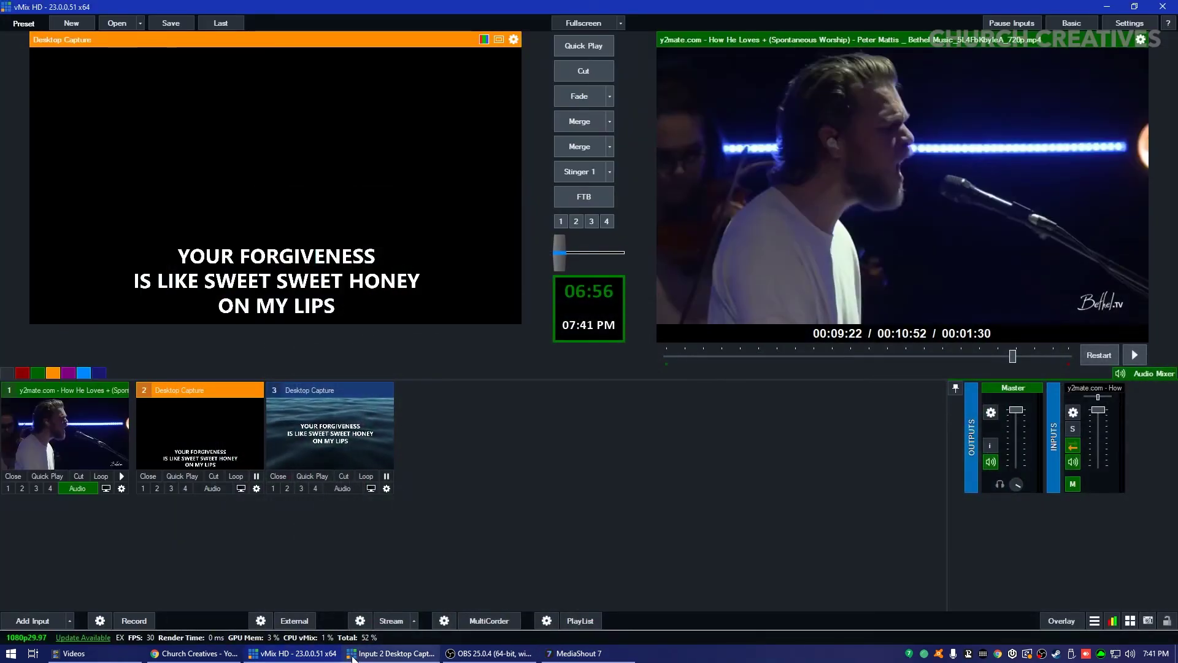
left_click(353, 653)
Step: Overlay the lyrics capture on the output, pull the worship video's volume fully down, and rewind it to 00:09:17
key("Escape")
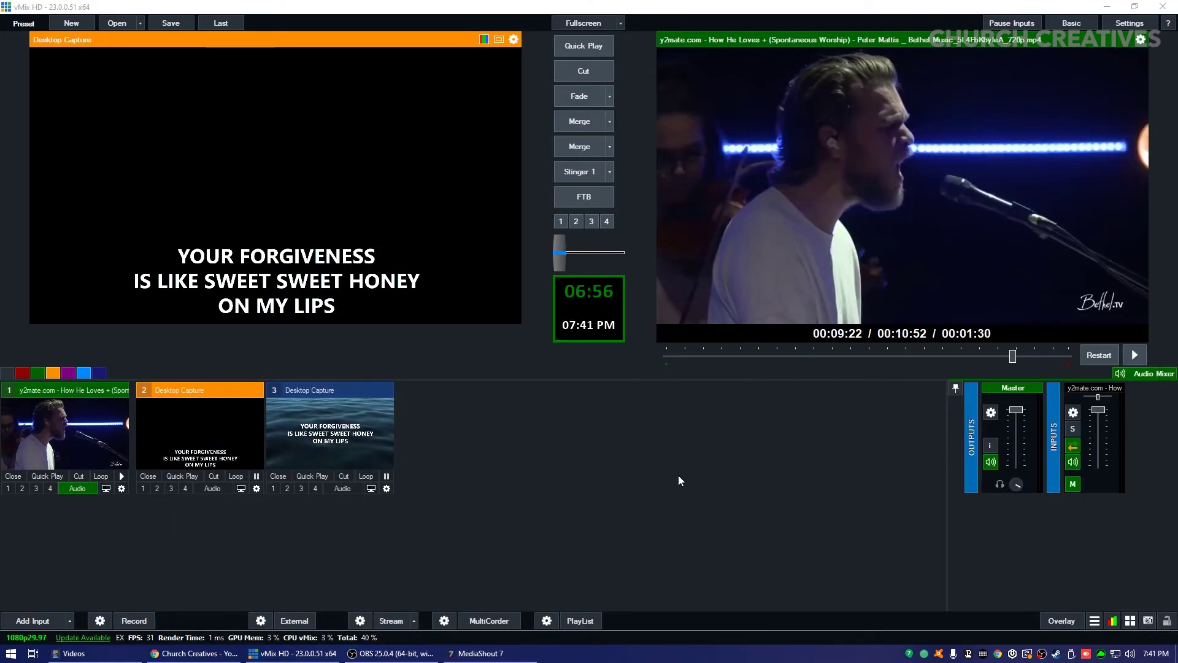
left_click(142, 488)
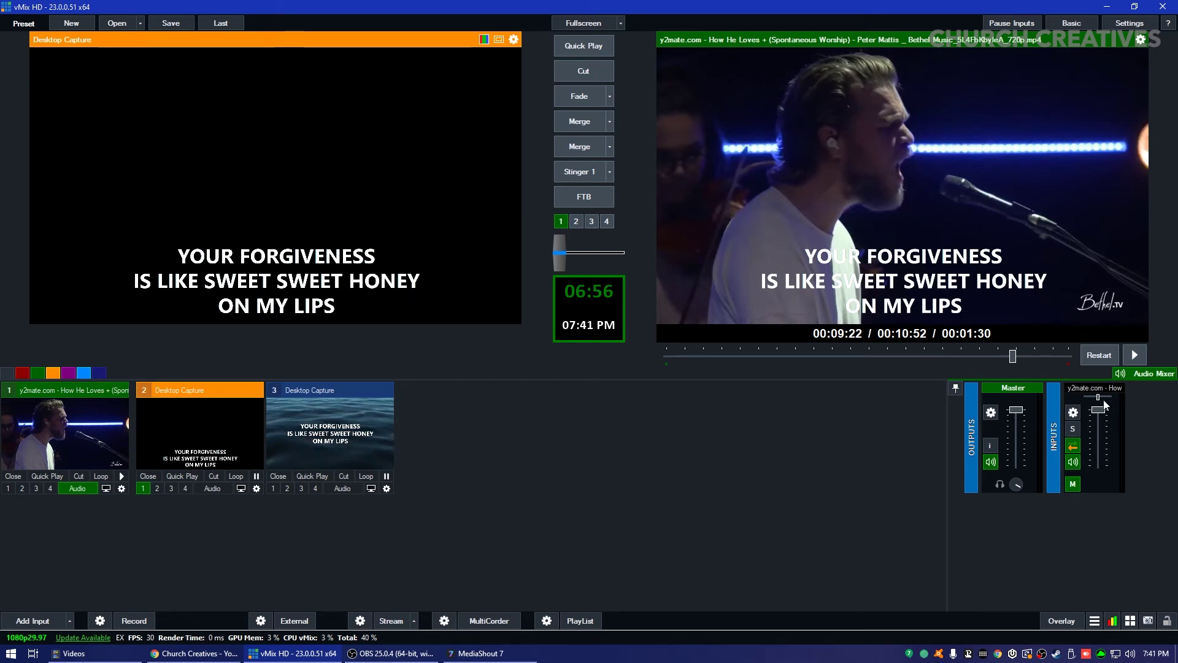
left_click_drag(1104, 413, 1100, 465)
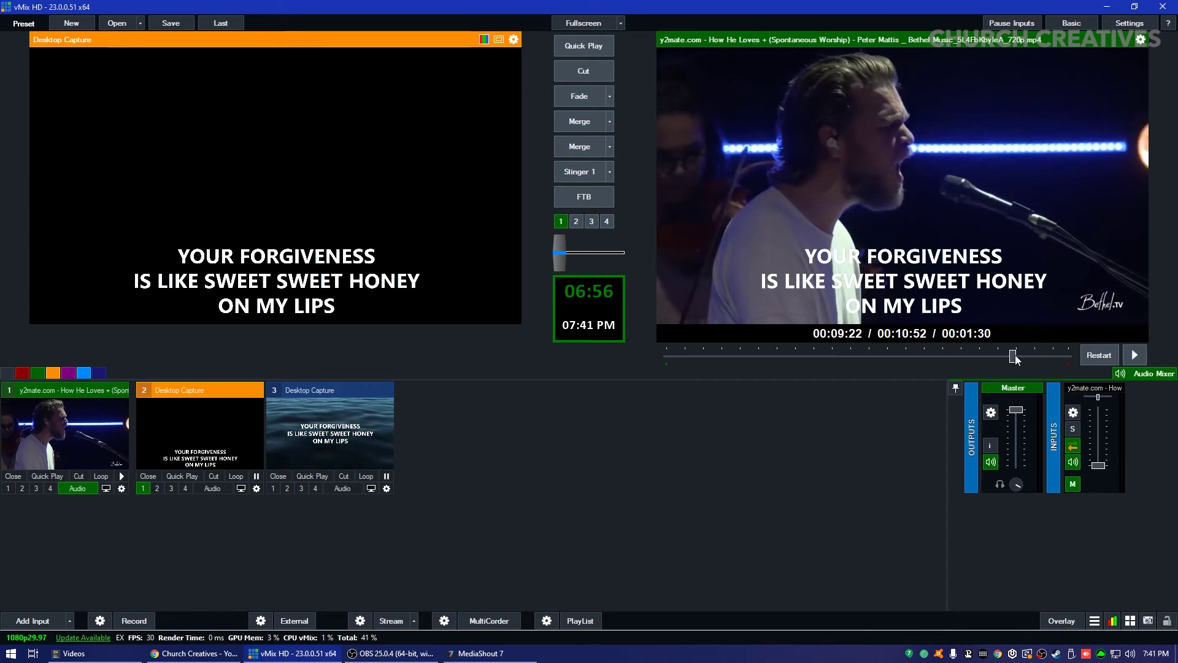
left_click_drag(1015, 355, 1012, 355)
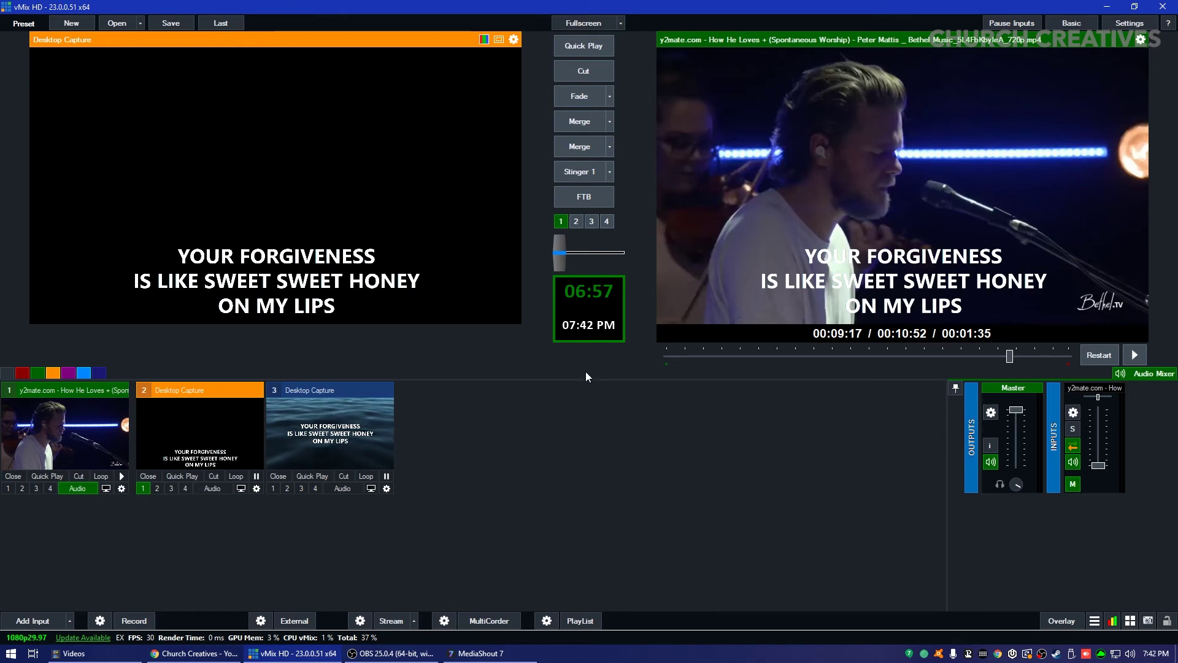
Step: Restore vMix and MediaShout to smaller windows and tile them, with vMix upper right and MediaShout lower left
double_click(543, 28)
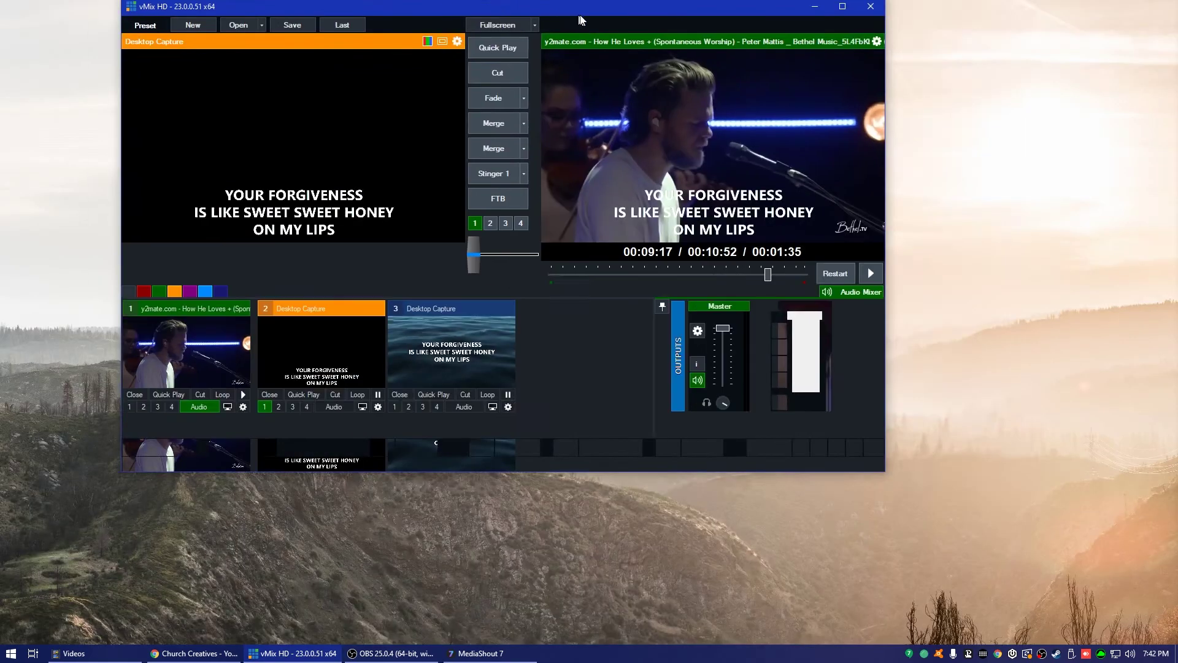
left_click_drag(582, 20, 831, 36)
left_click(477, 653)
left_click_drag(573, 13, 403, 179)
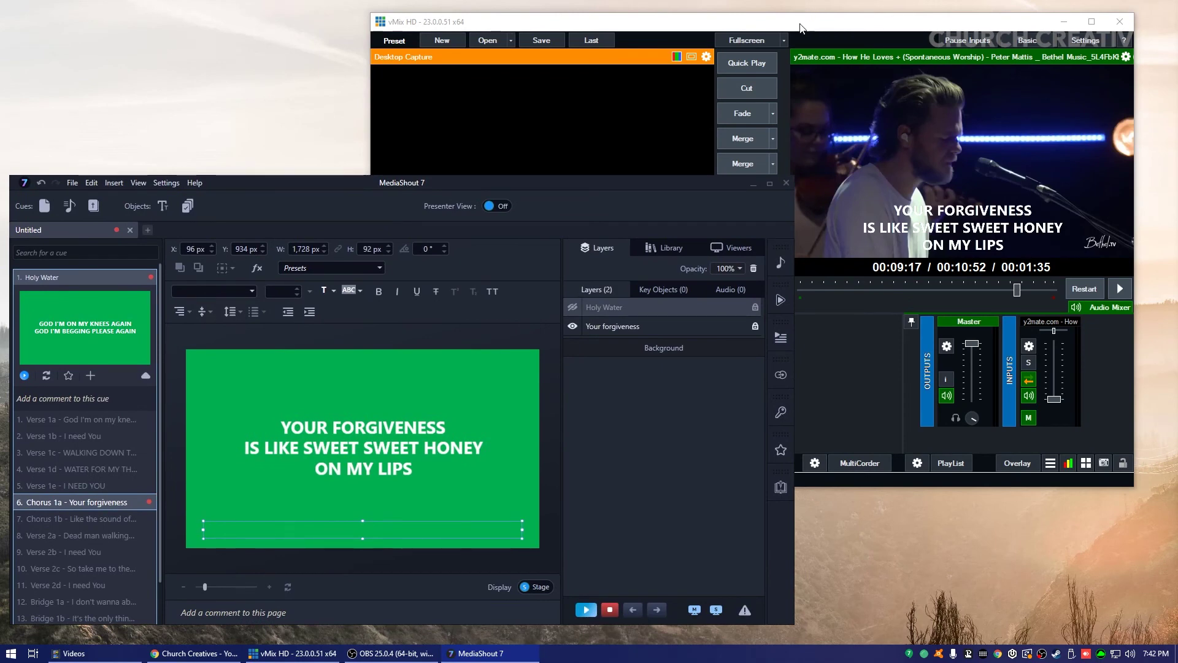
left_click_drag(801, 27, 835, 16)
left_click_drag(362, 190, 393, 304)
left_click(492, 653)
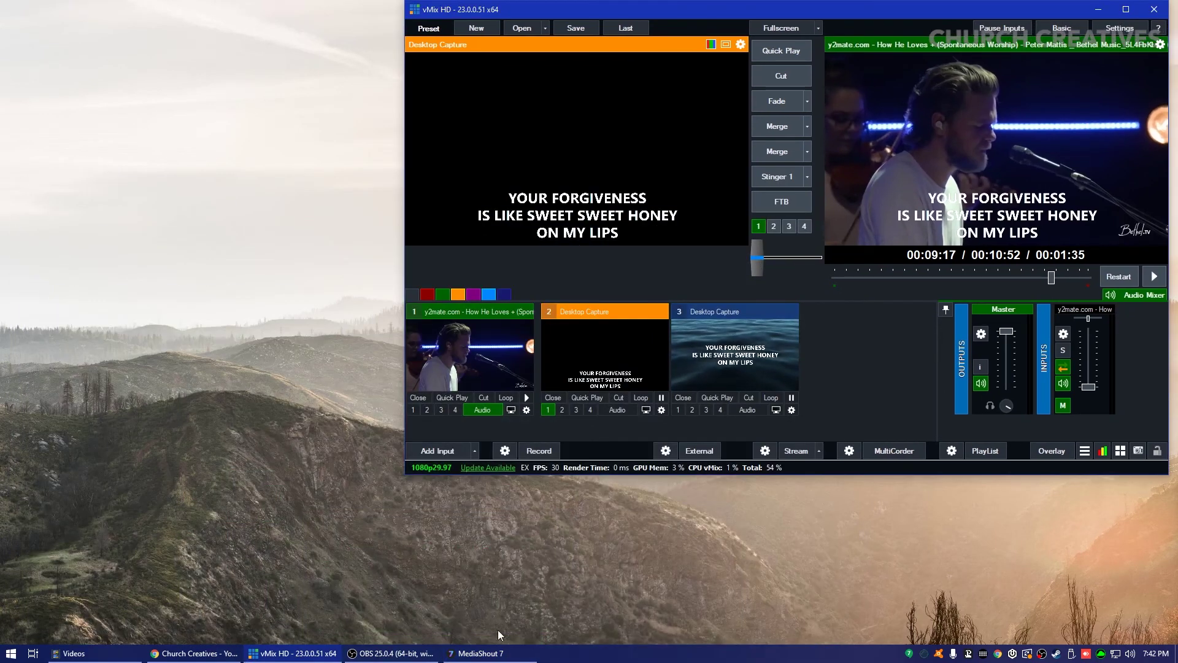
left_click(485, 653)
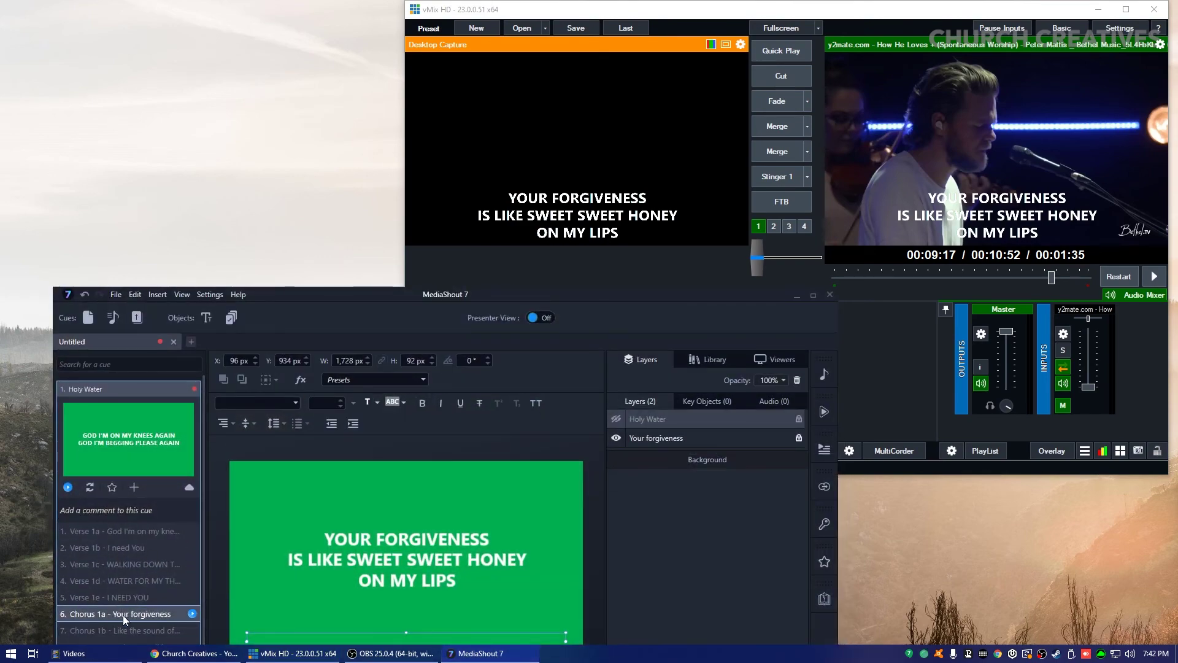
Step: Advance the live lyrics through 'Like the sound of', 'Dead man walking', 'I need you' to 'So take me to the riverside'
key("space")
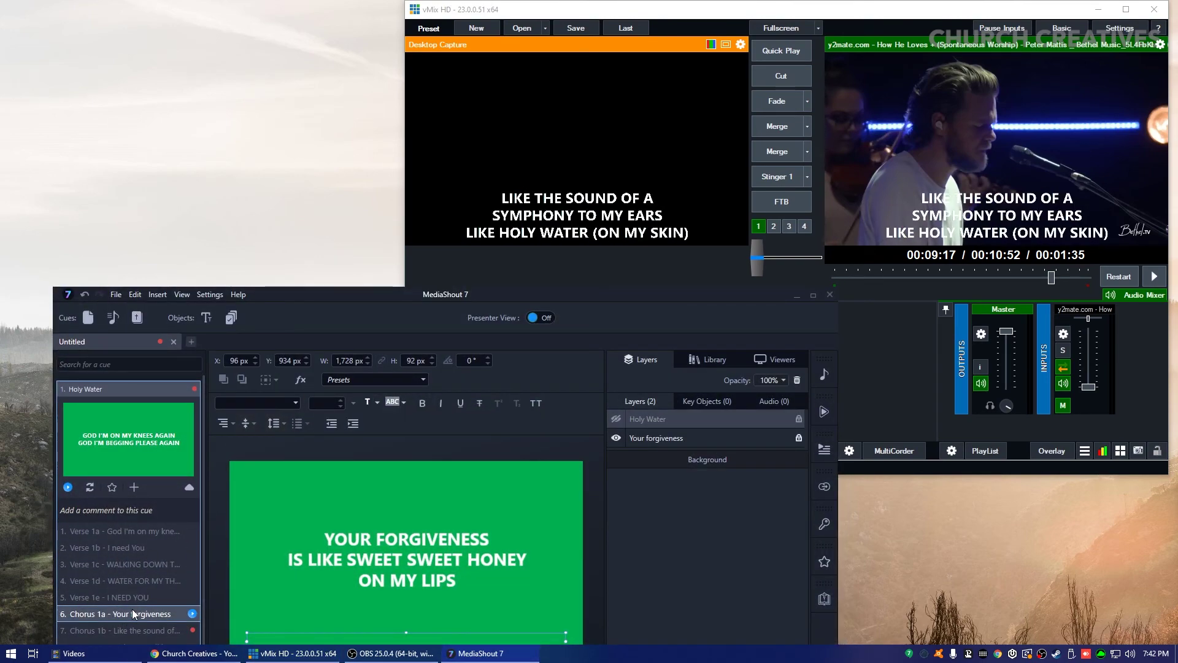
key("space")
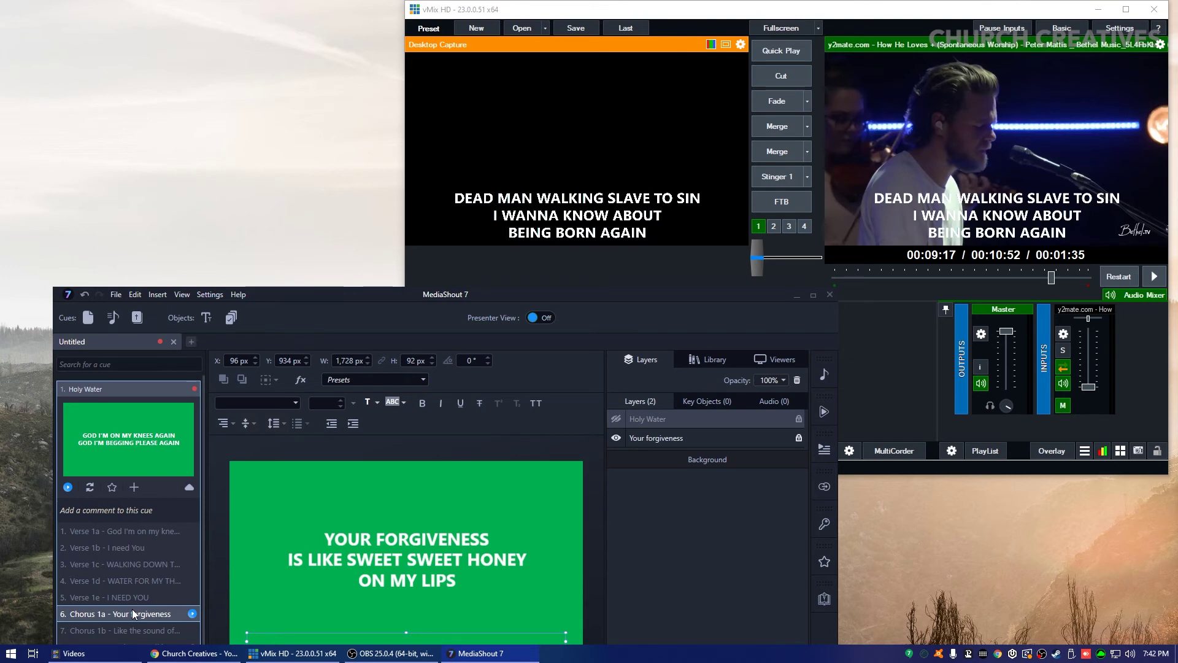
key("space")
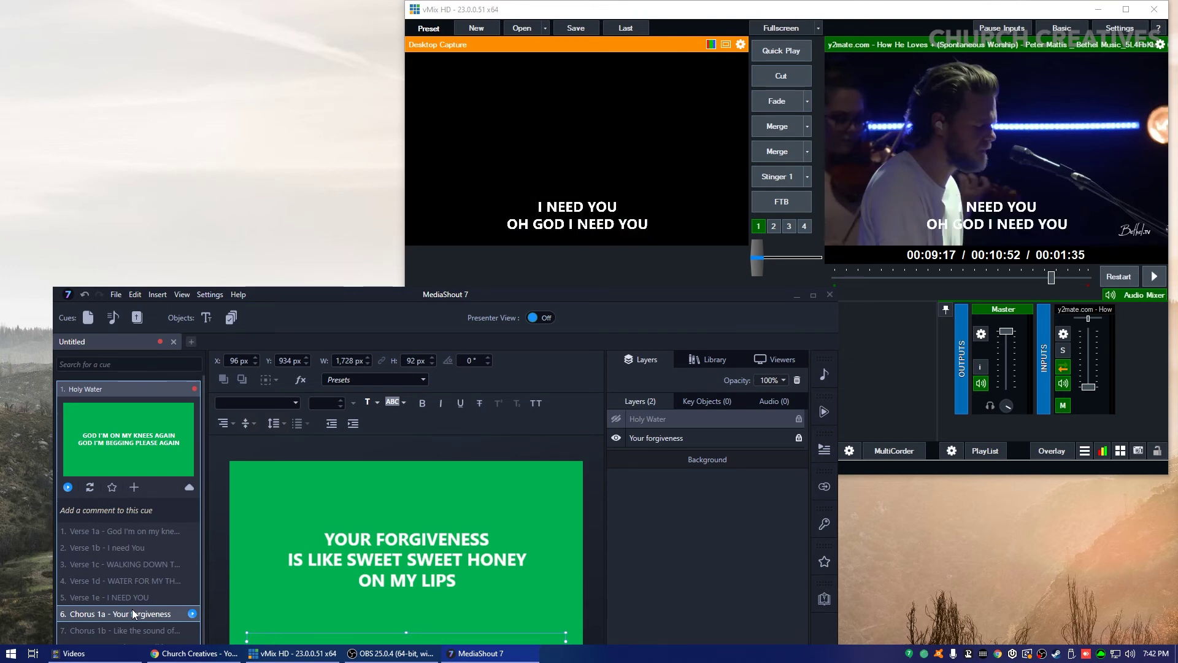
key("space")
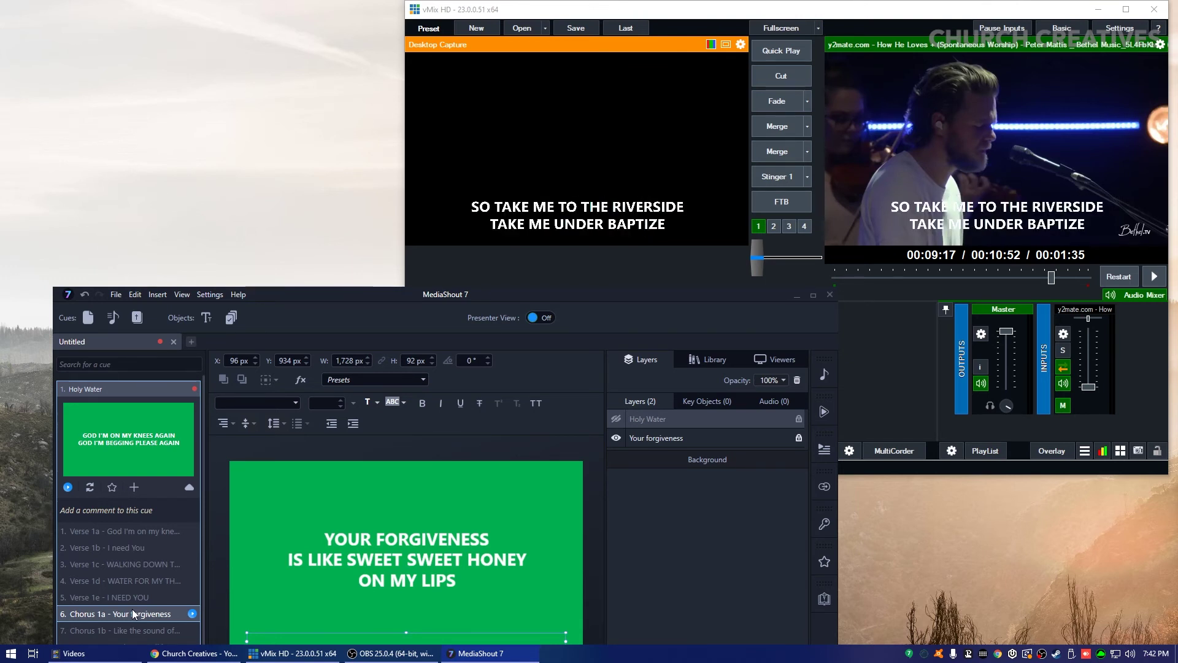
left_click(778, 360)
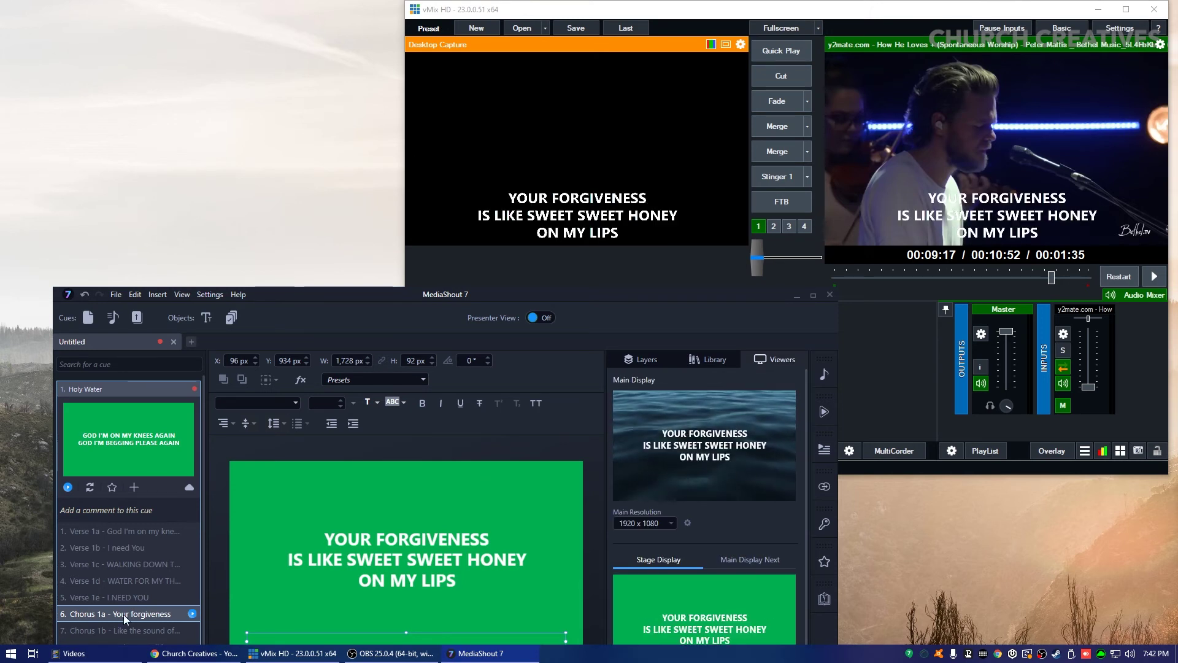
Step: Put Verse 1a live, advance to 'I need you, oh God I need you', then maximize MediaShout
left_click(108, 529)
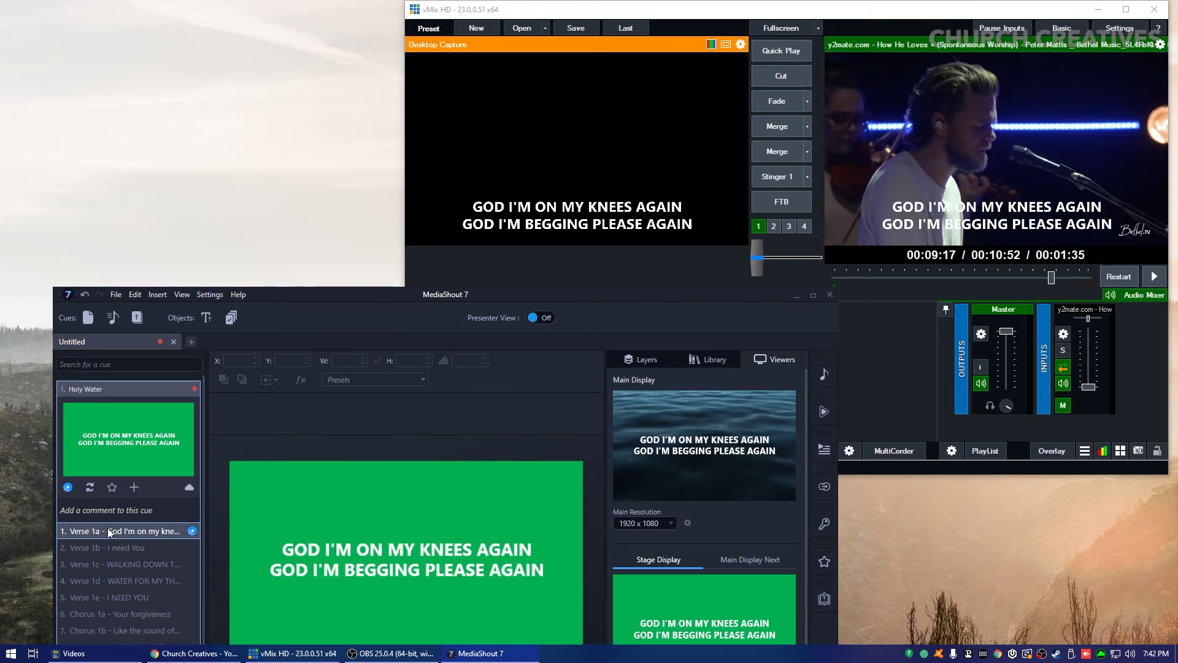
key("space")
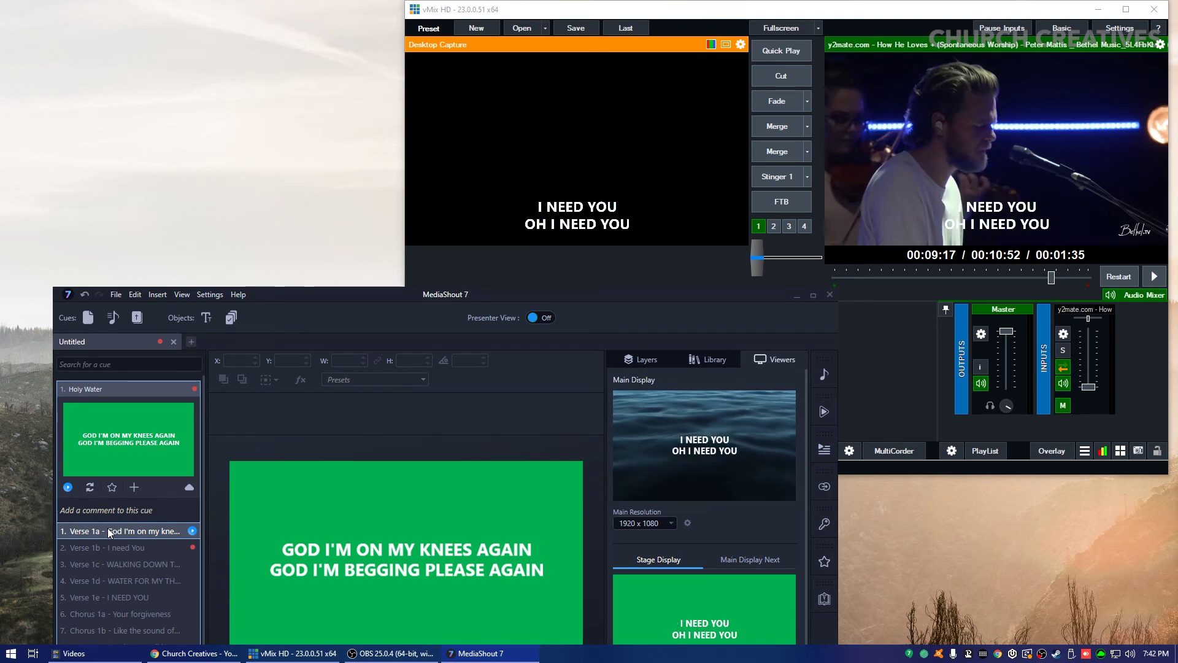
key("space")
key("space")
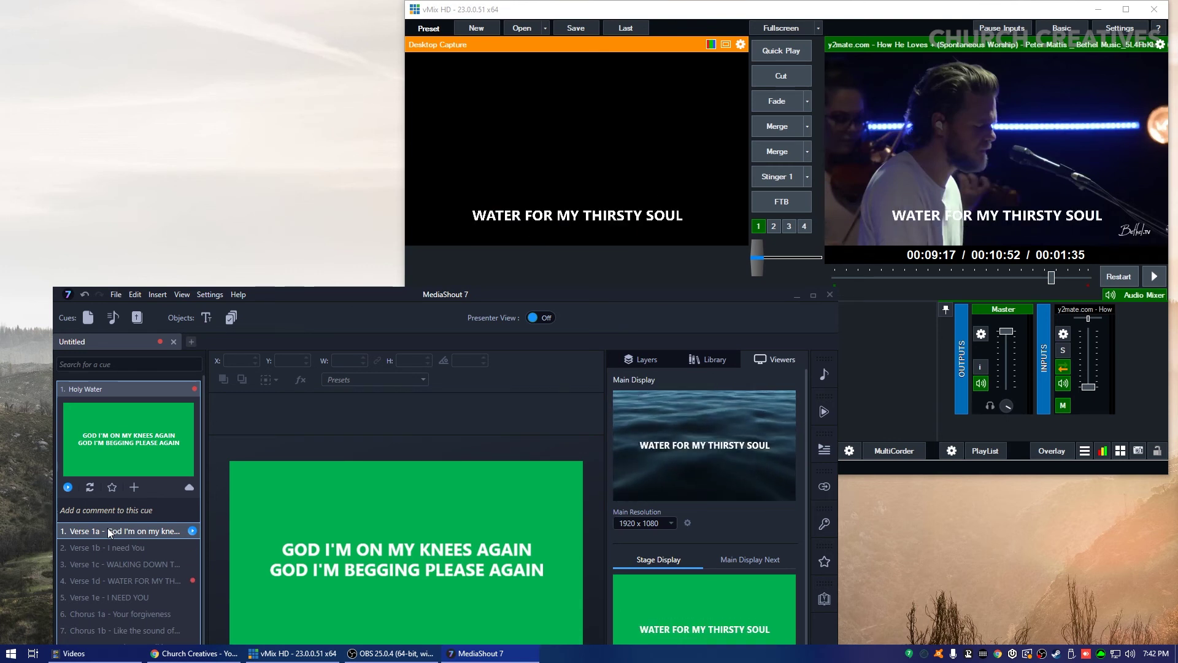
key("space")
key("space")
key("space")
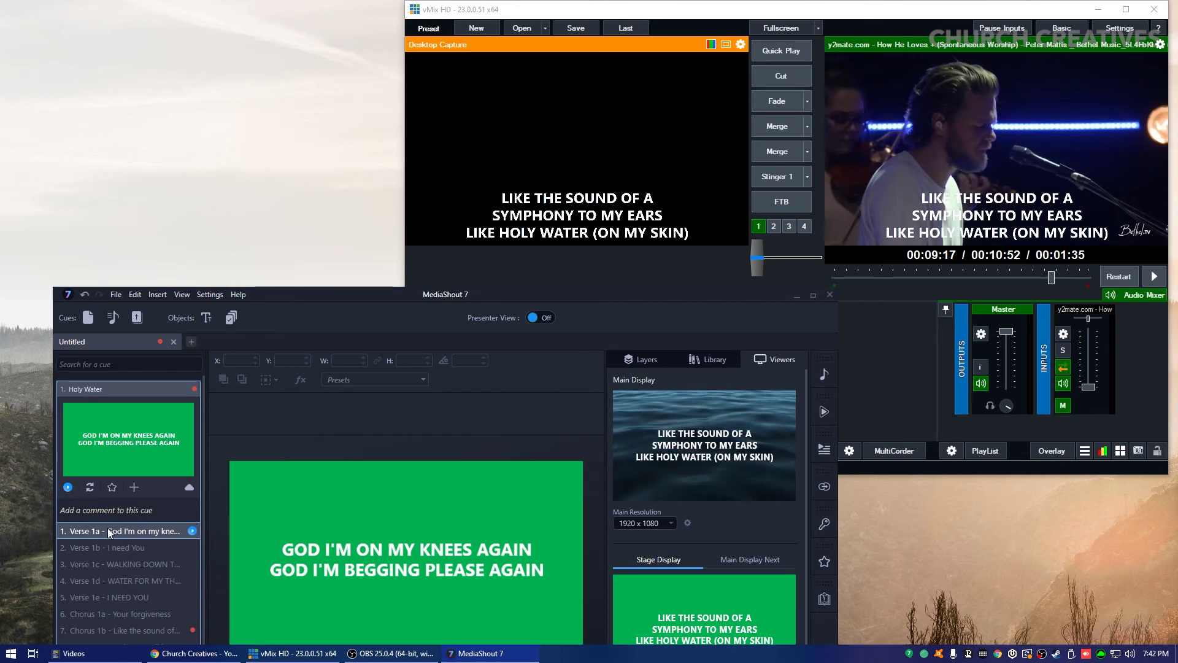
key("space")
key("space")
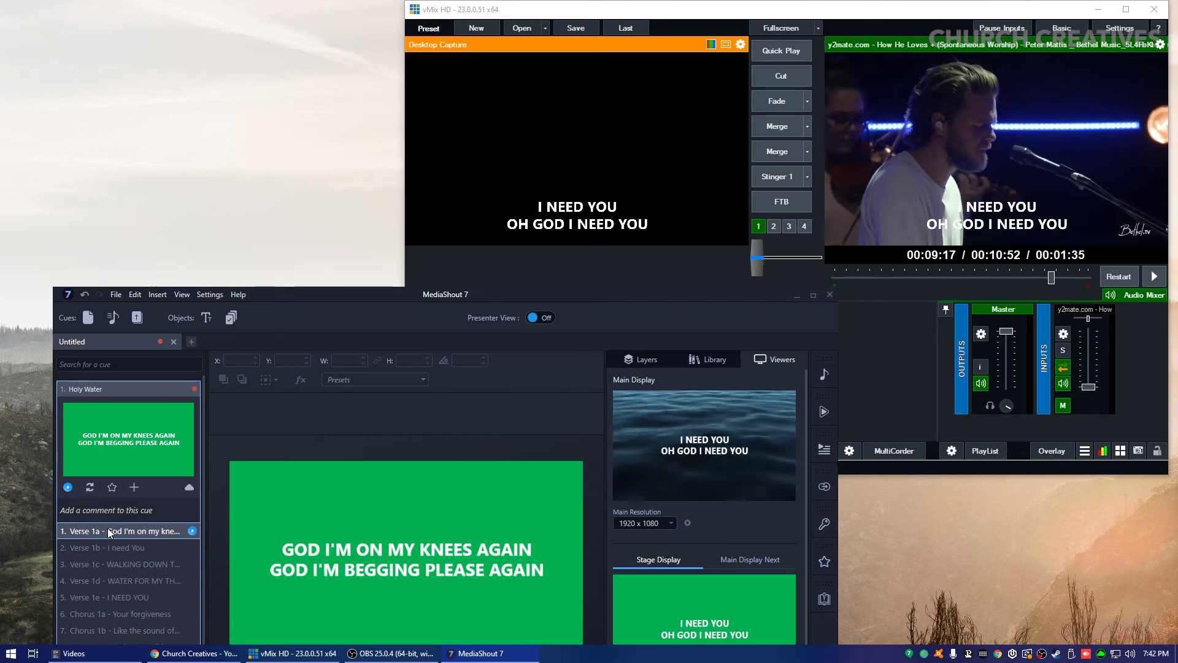
left_click(798, 297)
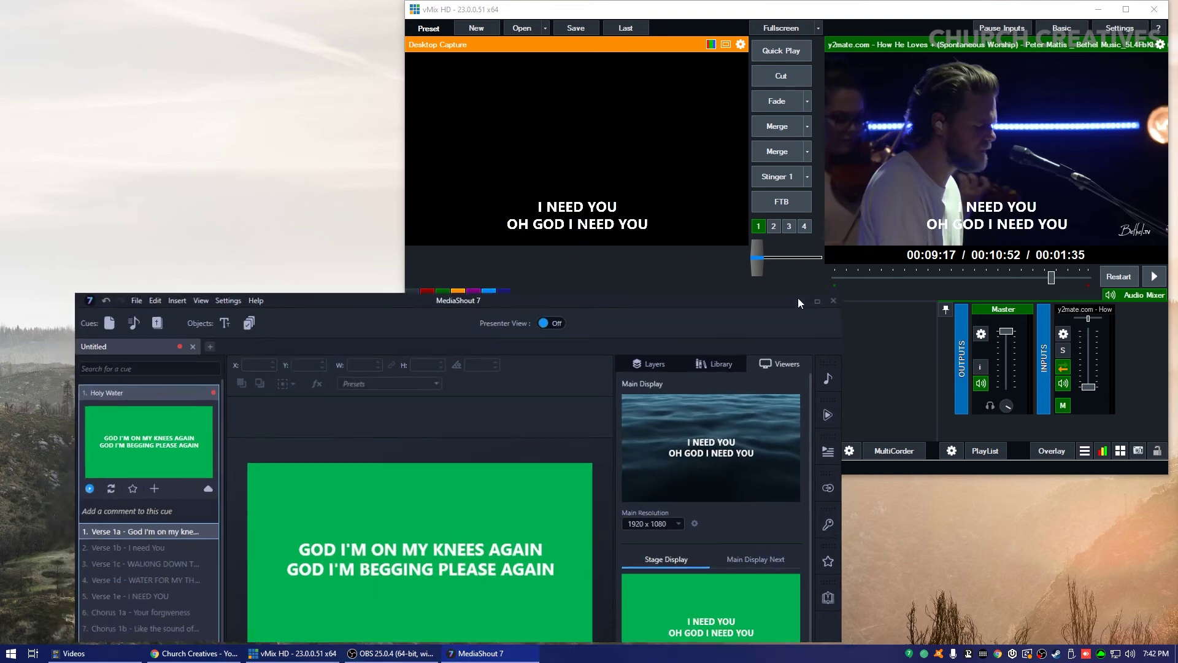
double_click(798, 297)
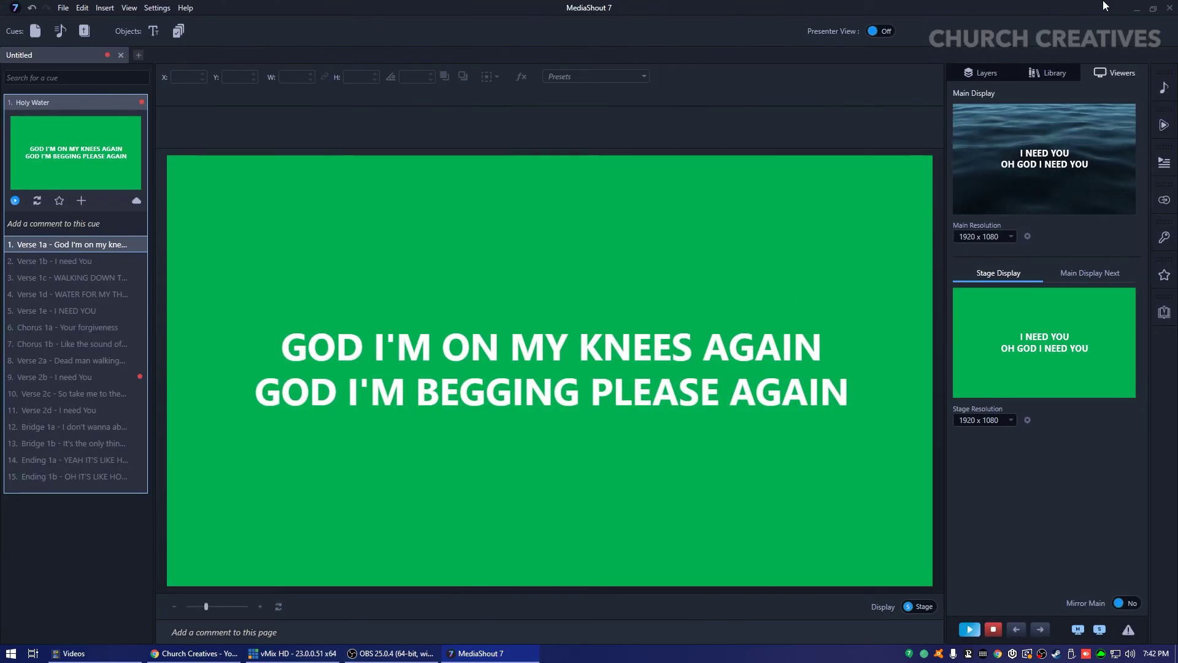
Step: In a maximized vMix, swap the keyed lyrics overlay for the ocean-background lyrics as picture-in-picture
left_click(1137, 7)
double_click(996, 18)
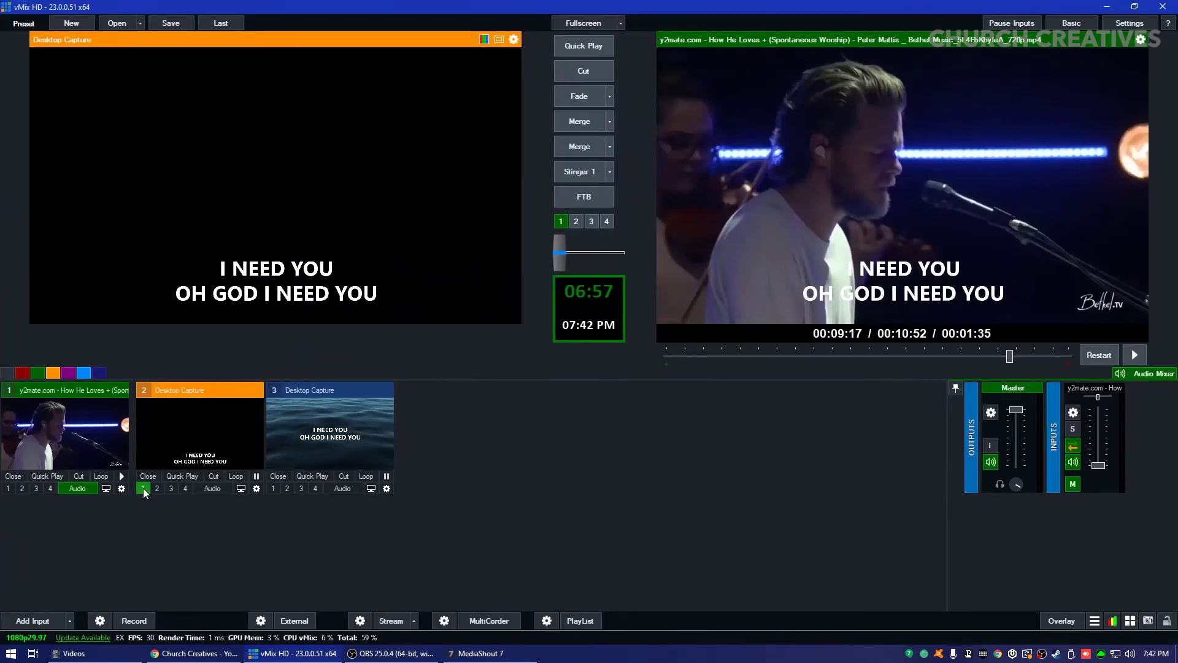
left_click(142, 488)
left_click(317, 489)
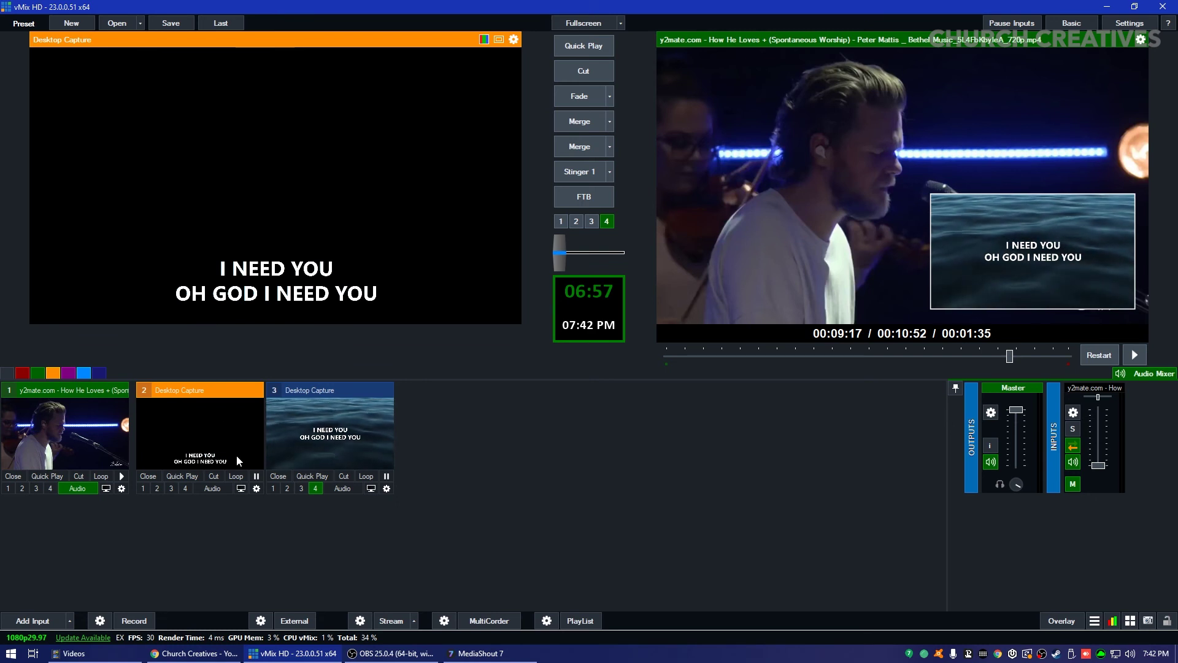
Step: Remove the ocean picture-in-picture, restore the keyed lyrics over the video, and return to MediaShout
left_click(318, 488)
left_click(143, 489)
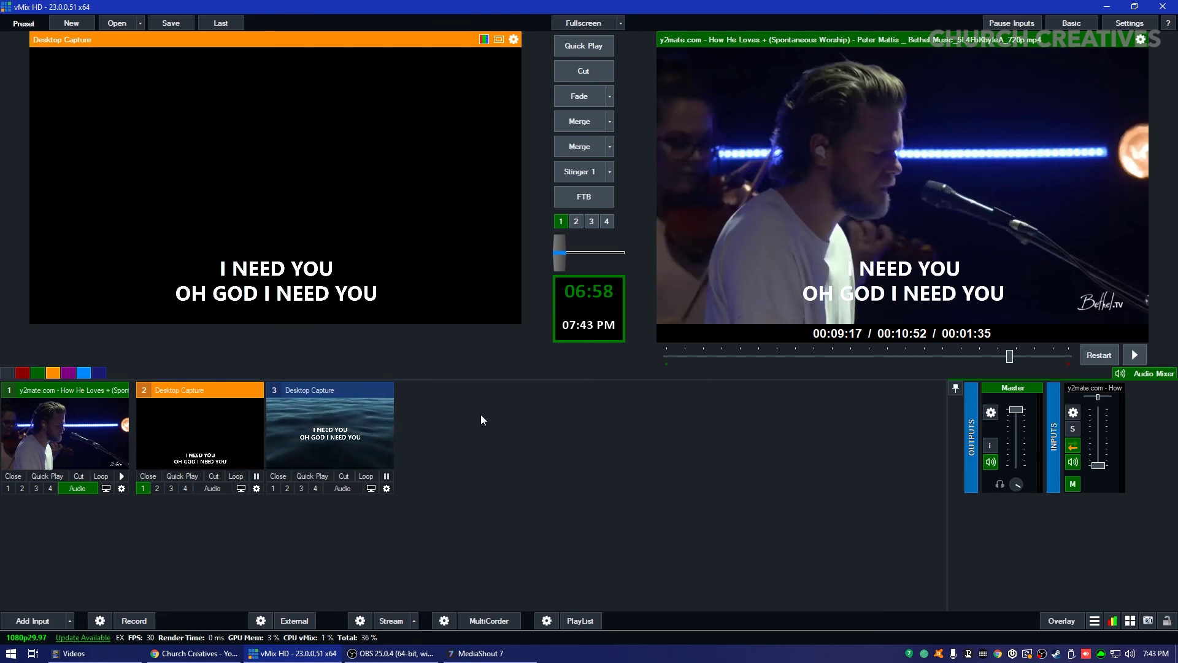
left_click(476, 653)
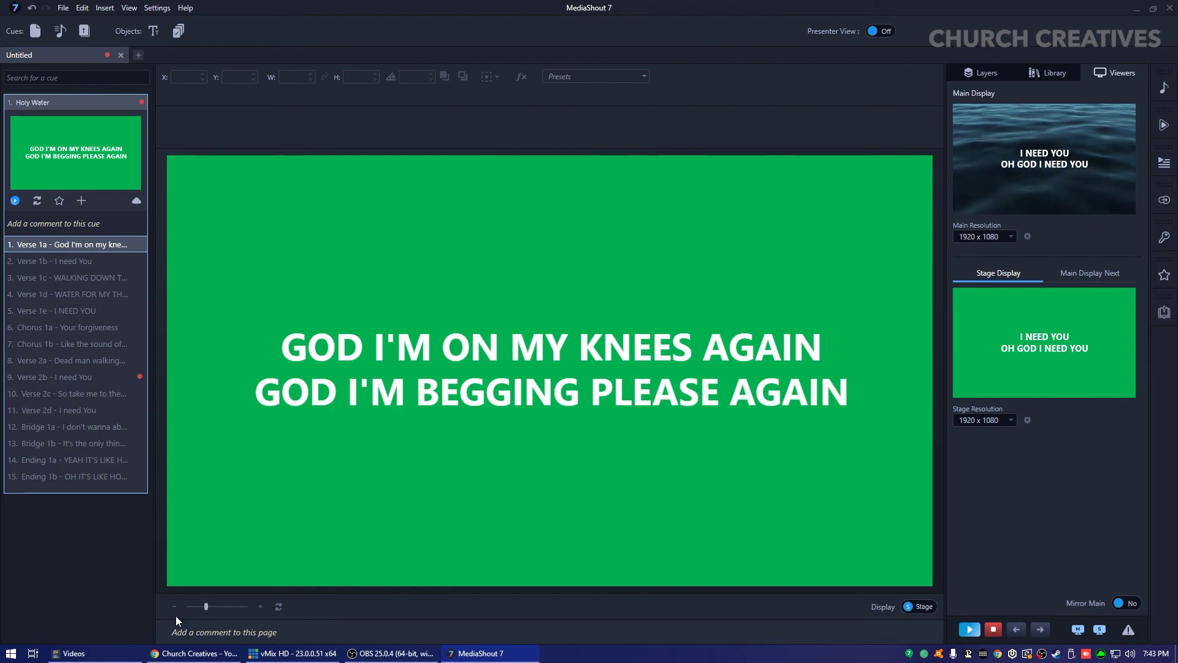
left_click(292, 653)
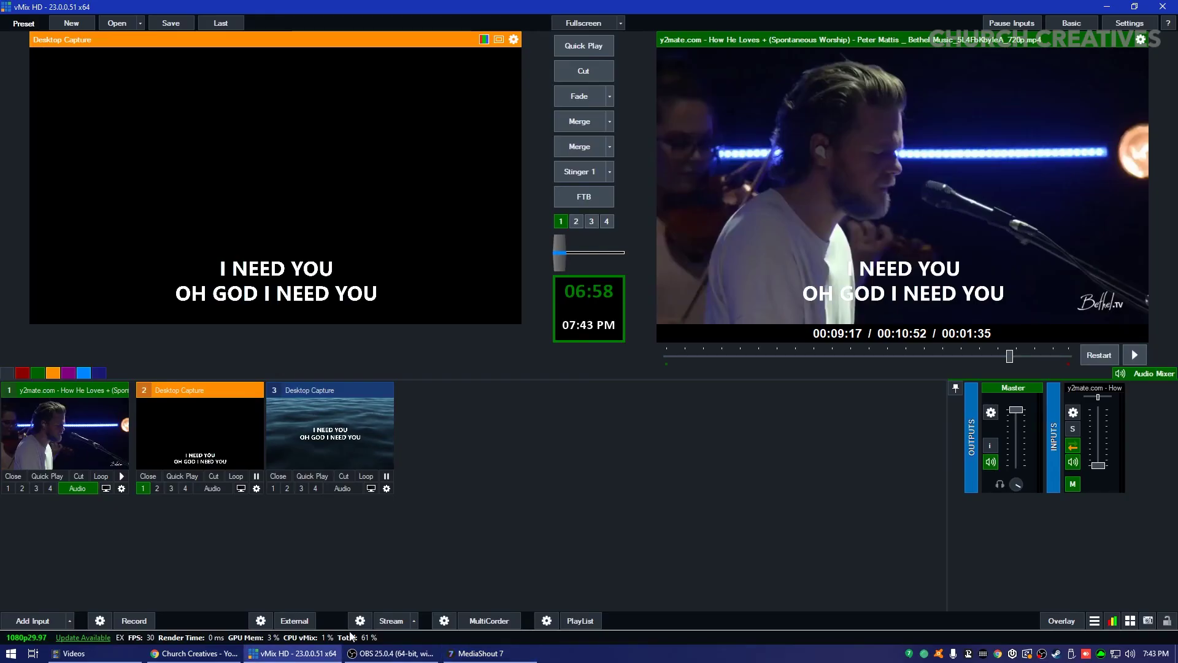